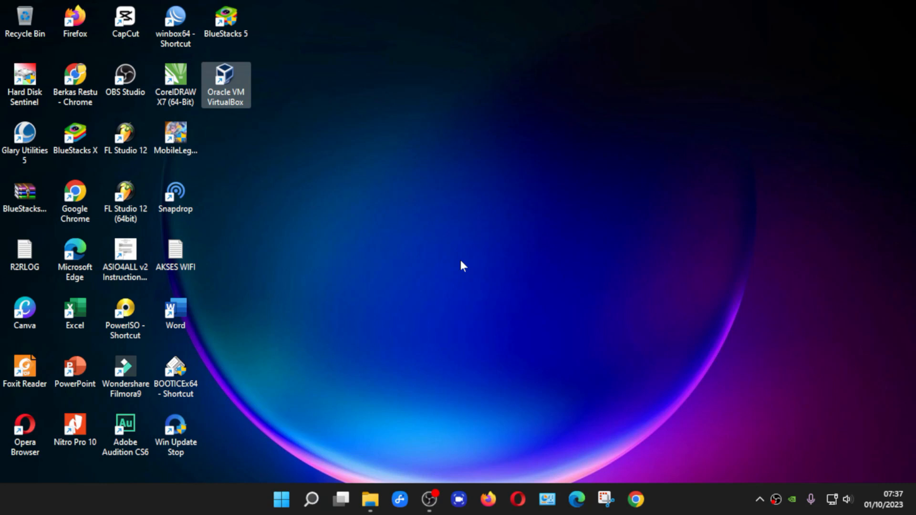
- Launch the VirtualBox Manager, dismiss the new-version notice, and begin a new virtual machine
double_click(233, 75)
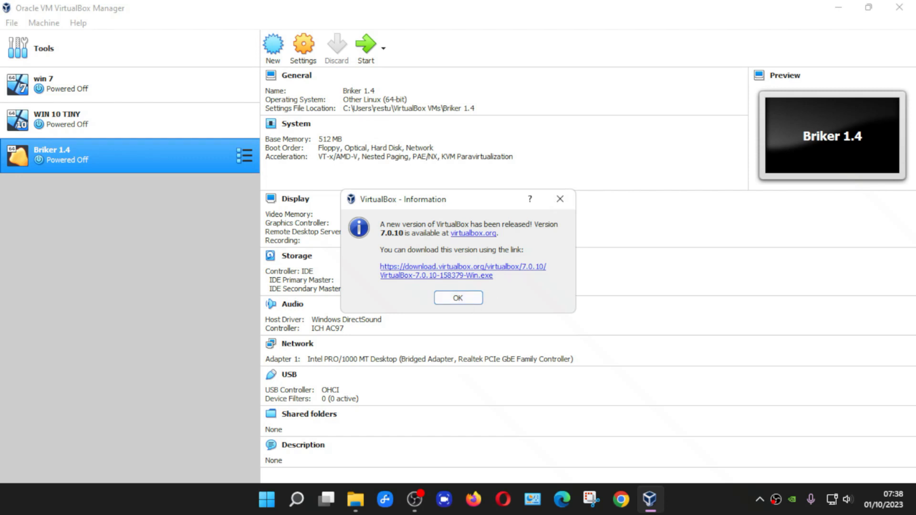
click(562, 201)
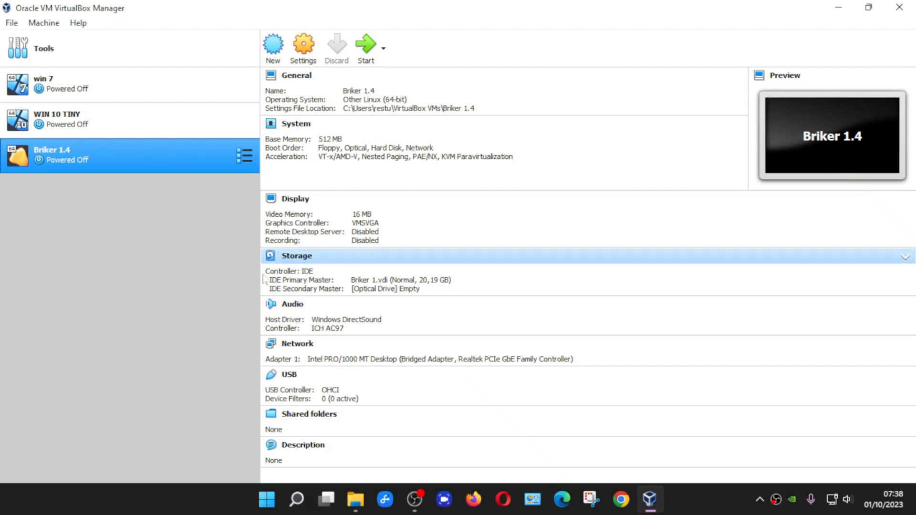
click(272, 52)
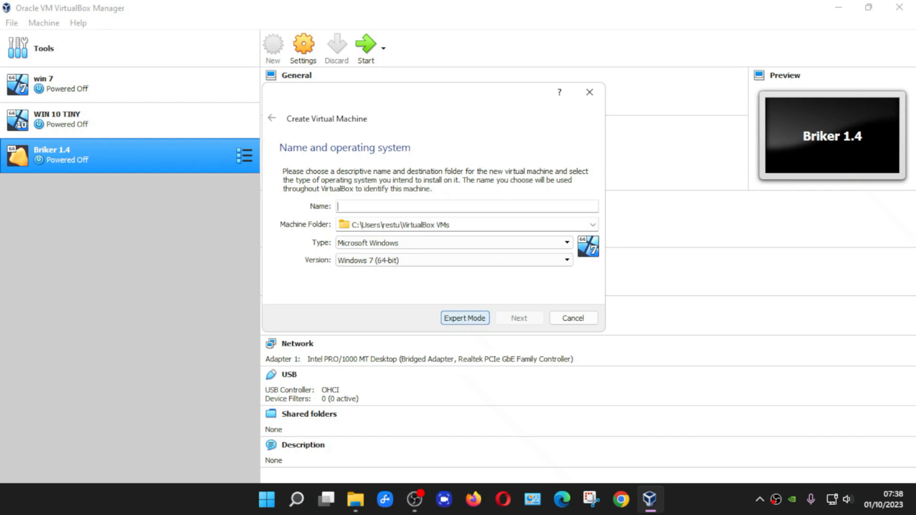
- Name the new machine 'Briker-Restu' with type Linux and version Other Linux (64-bit)
text(Bri)
text(ker)
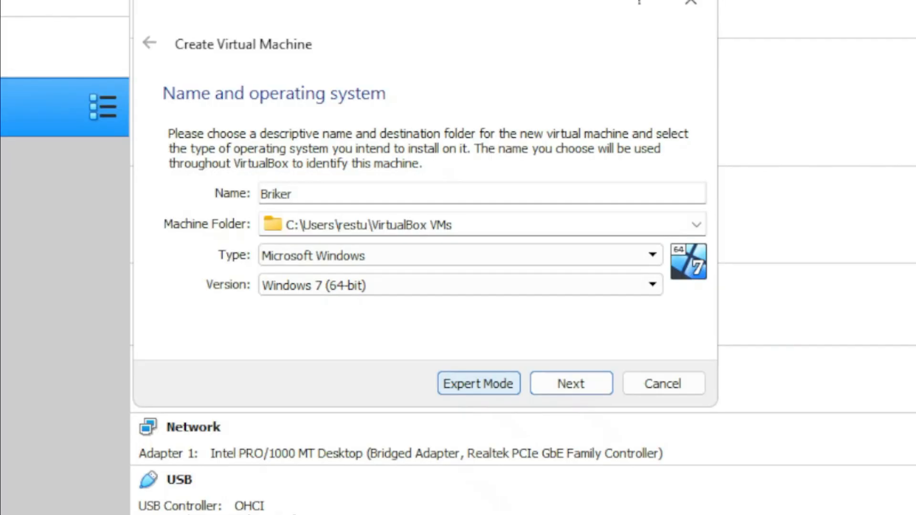
text(-Restu)
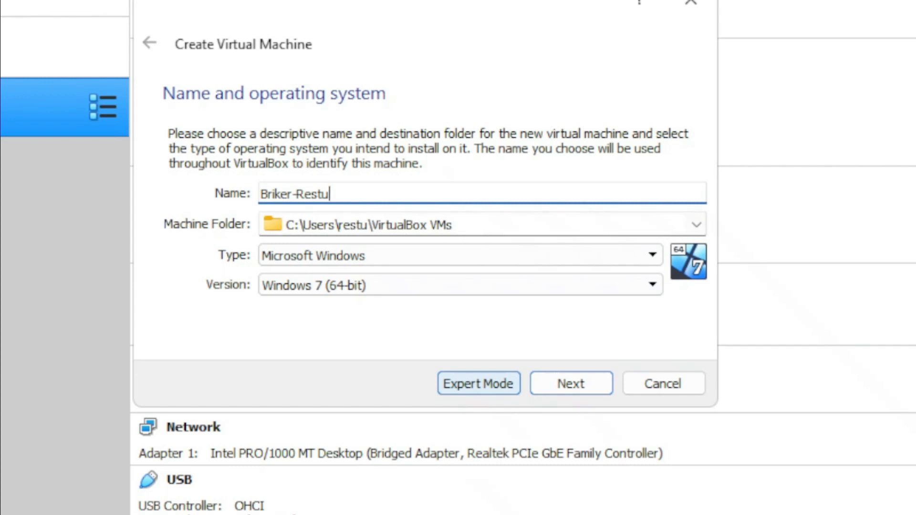
click(365, 256)
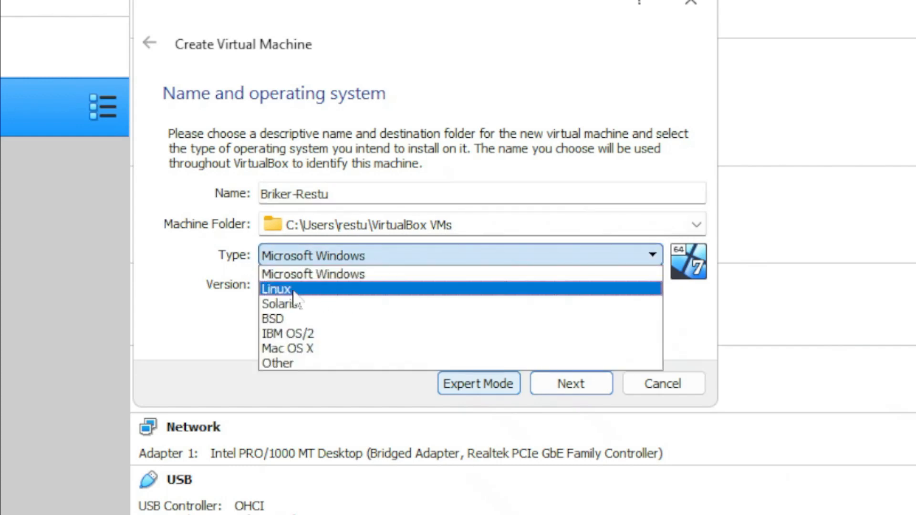
click(276, 290)
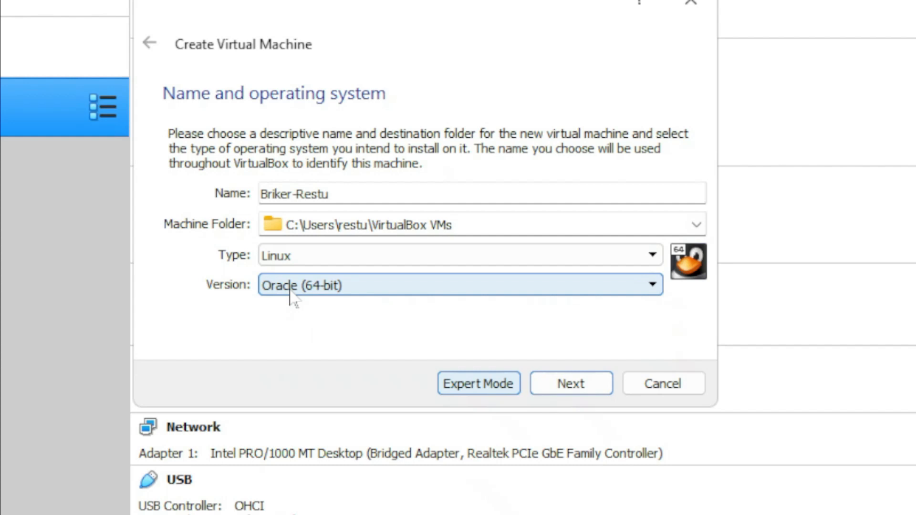
click(350, 291)
scroll(402, 408, down, 4)
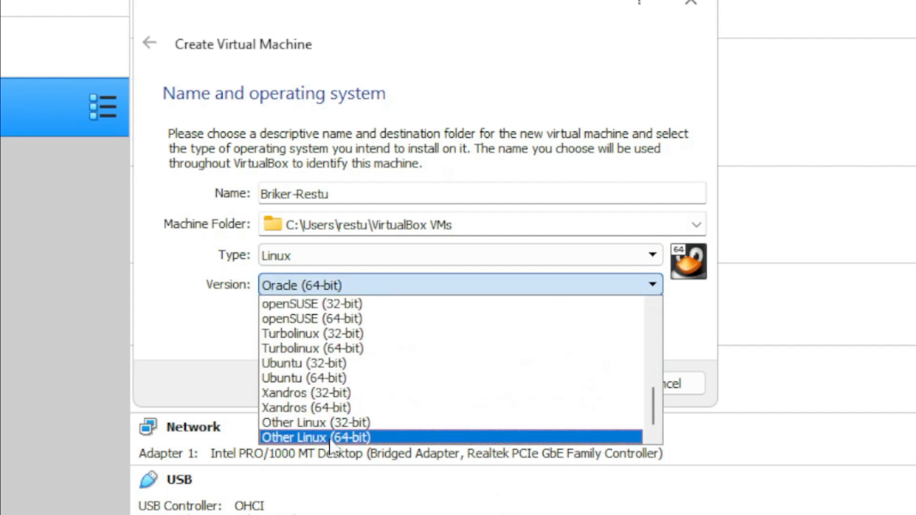
click(382, 437)
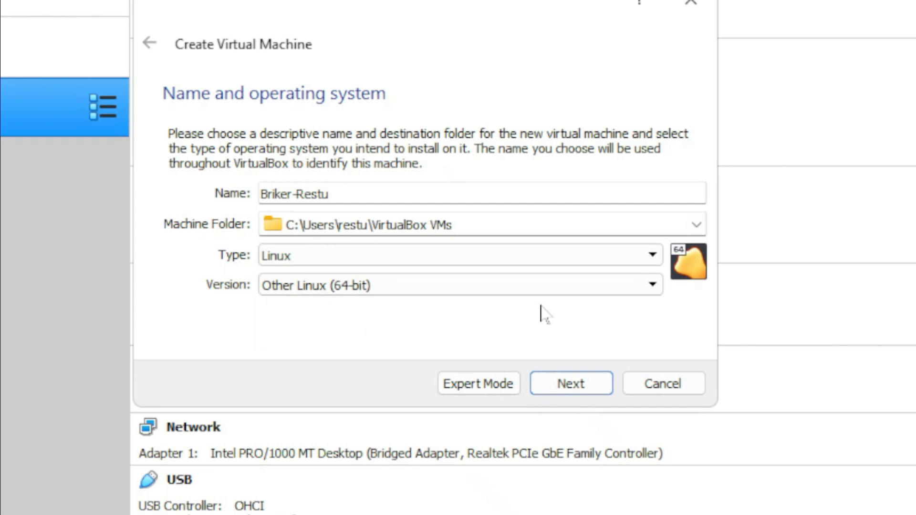
click(587, 382)
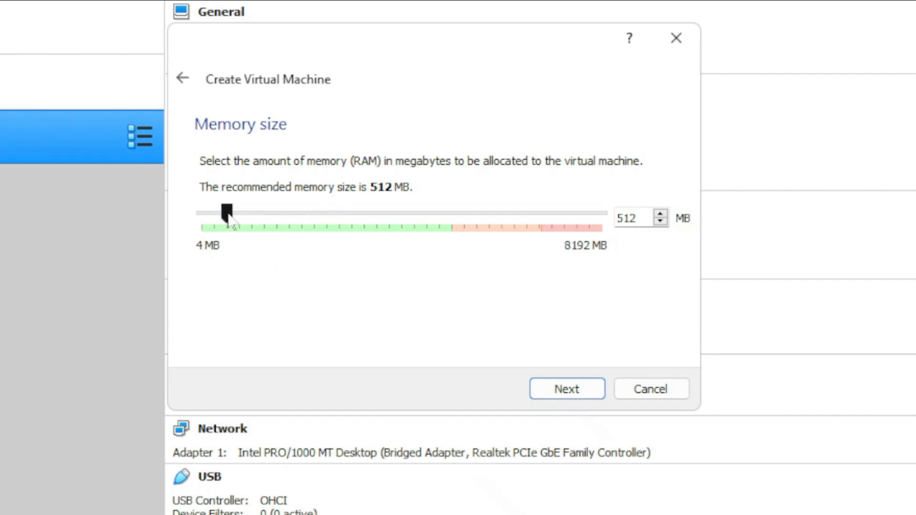
- Raise the machine's memory from 512 MB to 1024 MB and continue
drag(228, 214, 250, 217)
click(574, 394)
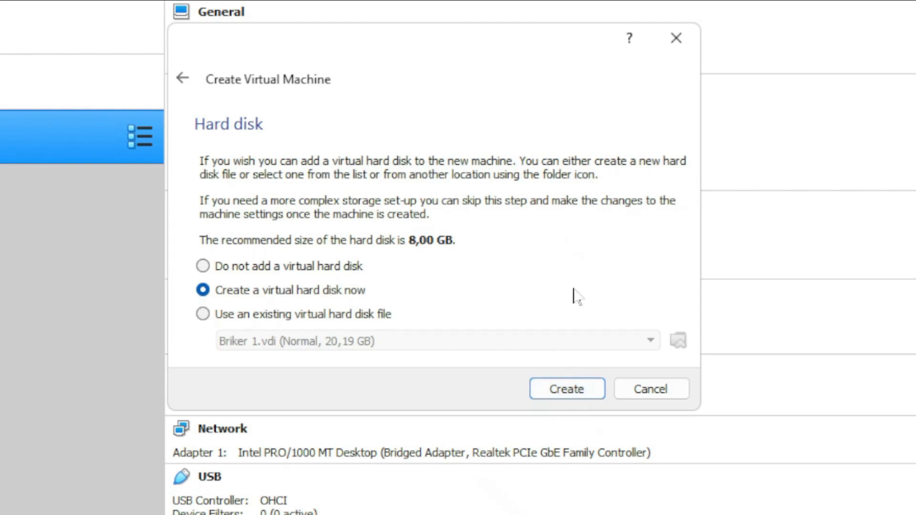
- Create a dynamically allocated 8,00 GB VDI virtual hard disk for Briker-Restu
click(574, 394)
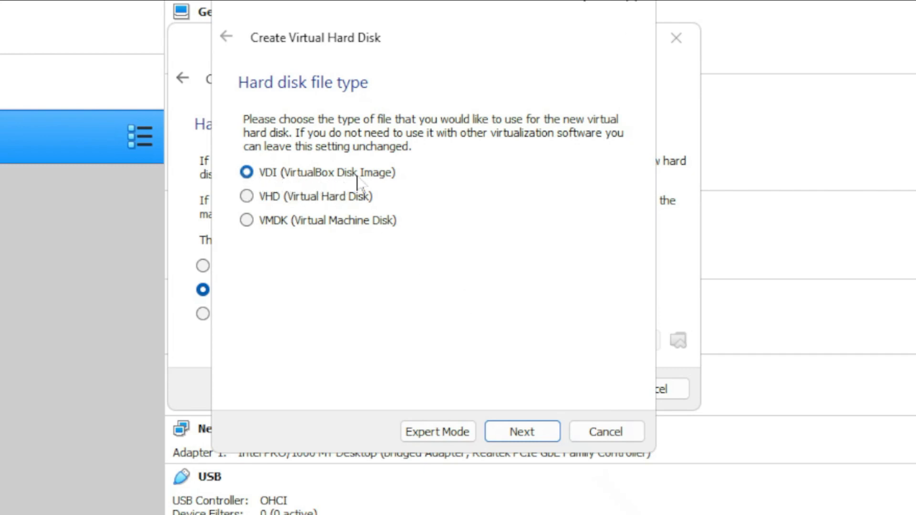
click(527, 439)
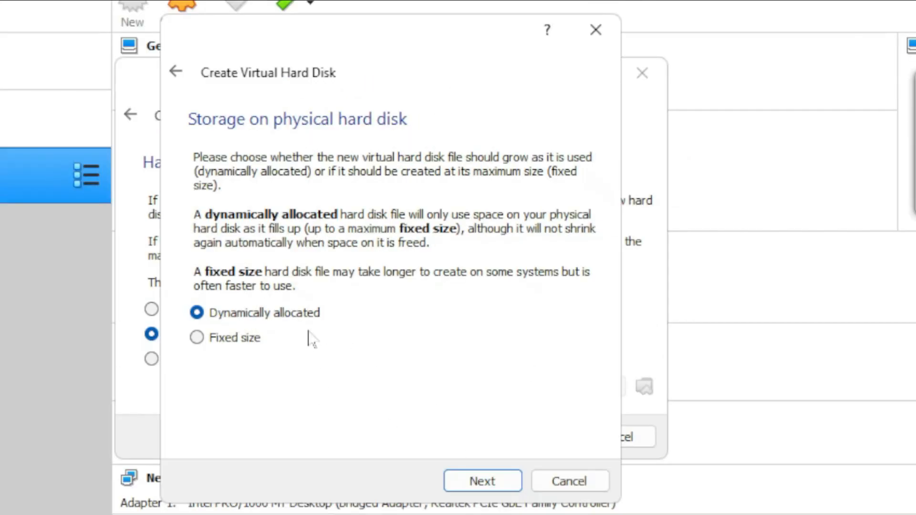
click(494, 484)
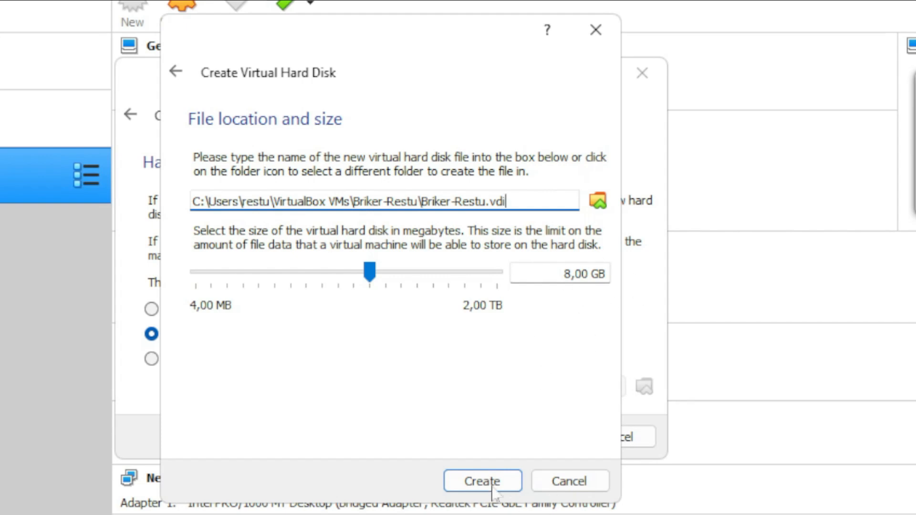
click(510, 482)
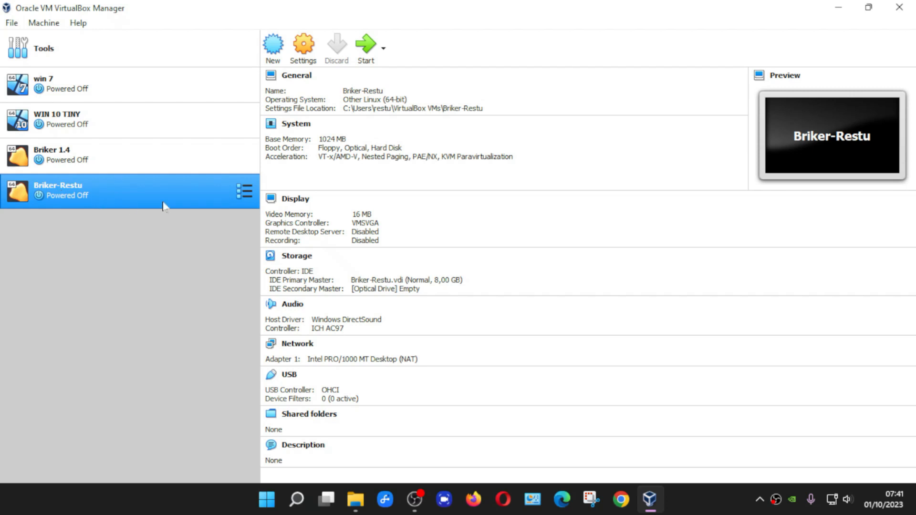
- Attach briker-2.1.1.iso from D:\APLIKASI TKJ\APLIKASI BRIKER 2.1 to the empty optical drive
click(302, 54)
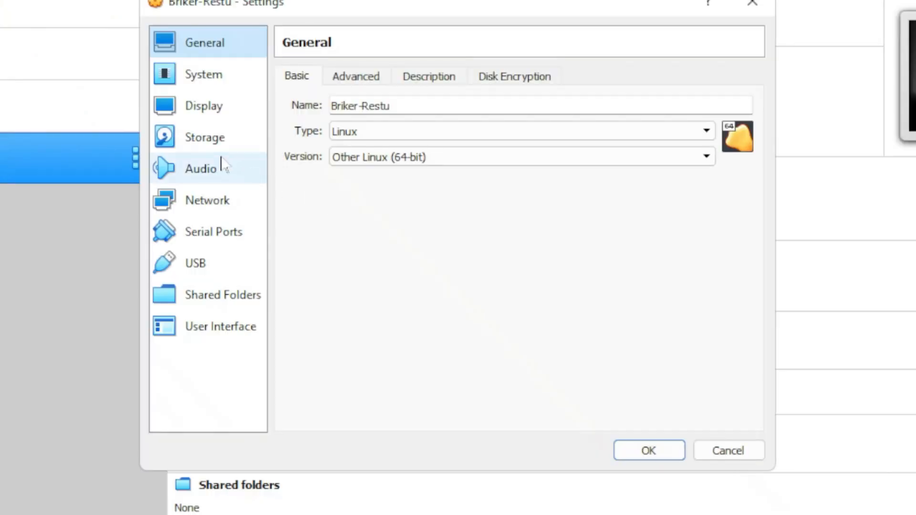
click(294, 179)
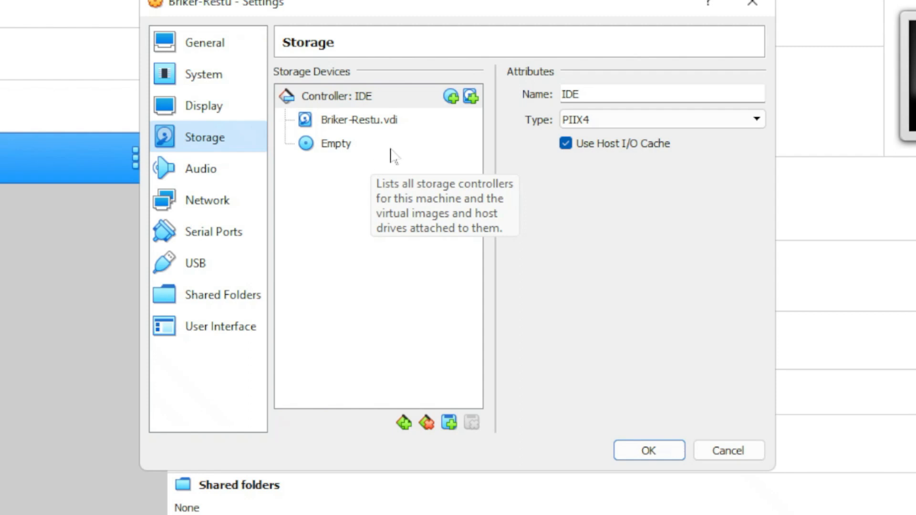
click(340, 149)
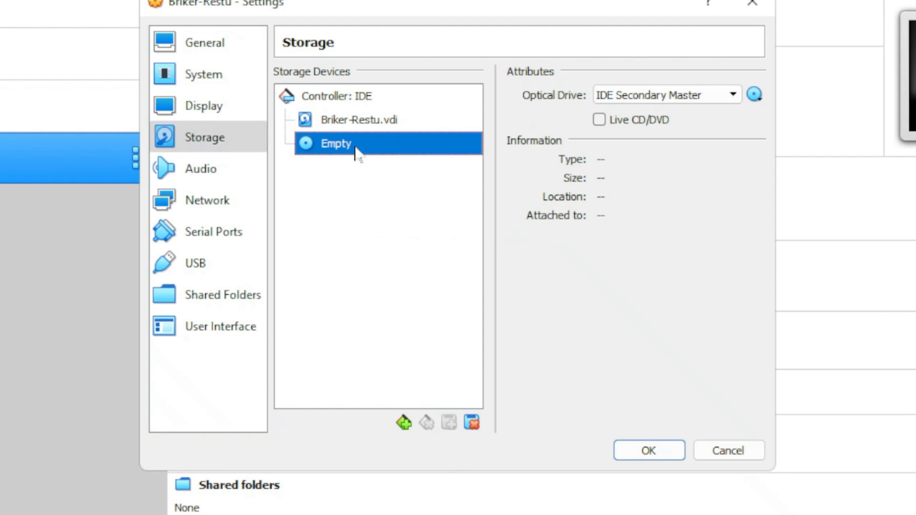
click(755, 98)
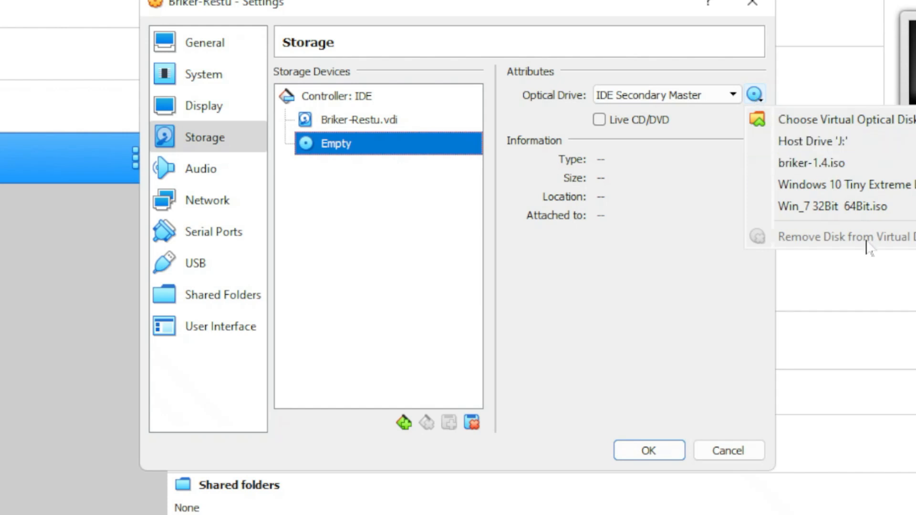
click(913, 119)
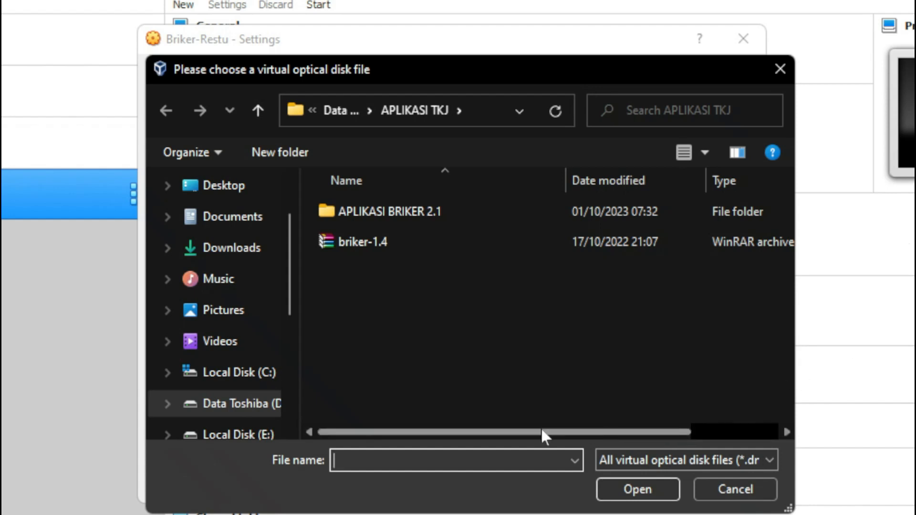
click(354, 111)
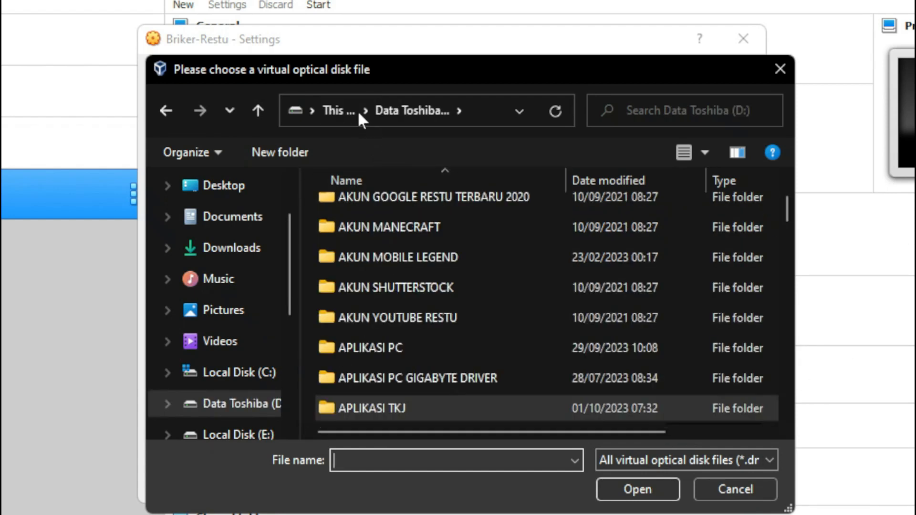
scroll(423, 333, down, 1)
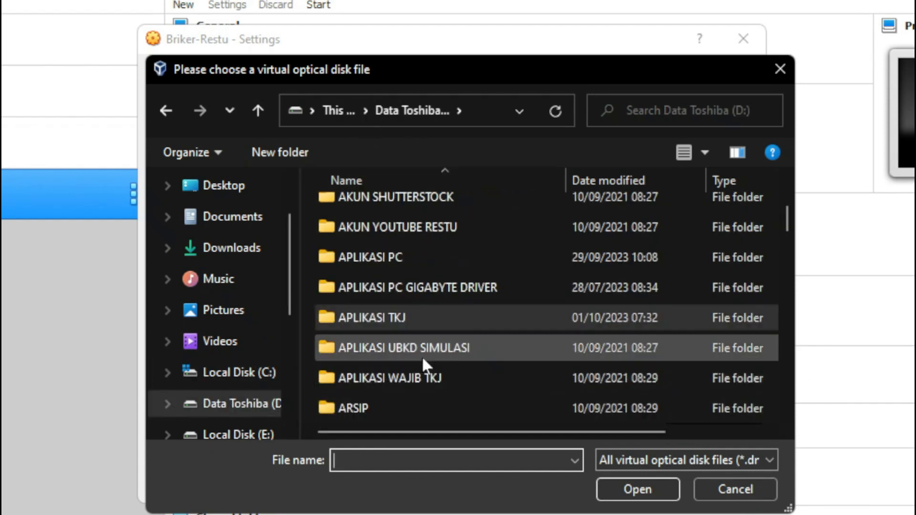
double_click(385, 319)
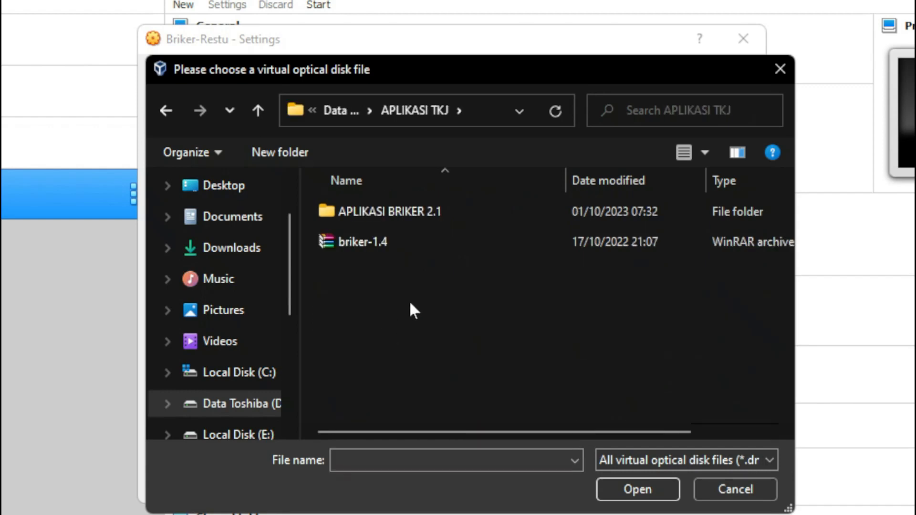
double_click(373, 214)
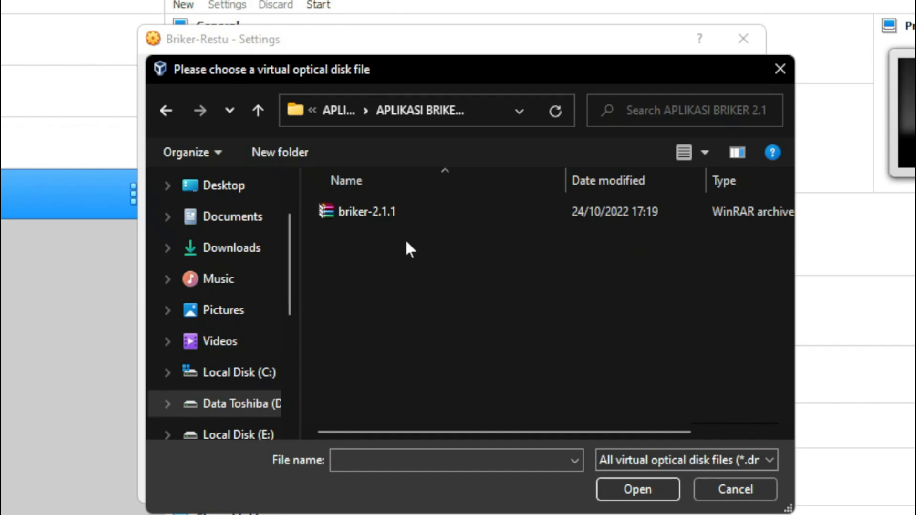
click(386, 215)
click(637, 489)
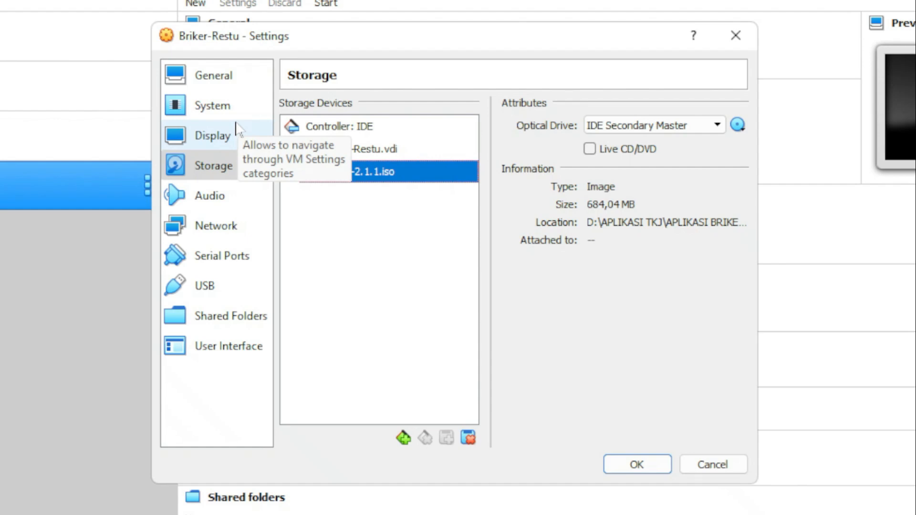
- Bridge Adapter 1 to the Realtek PCIe GbE Family Controller
click(231, 228)
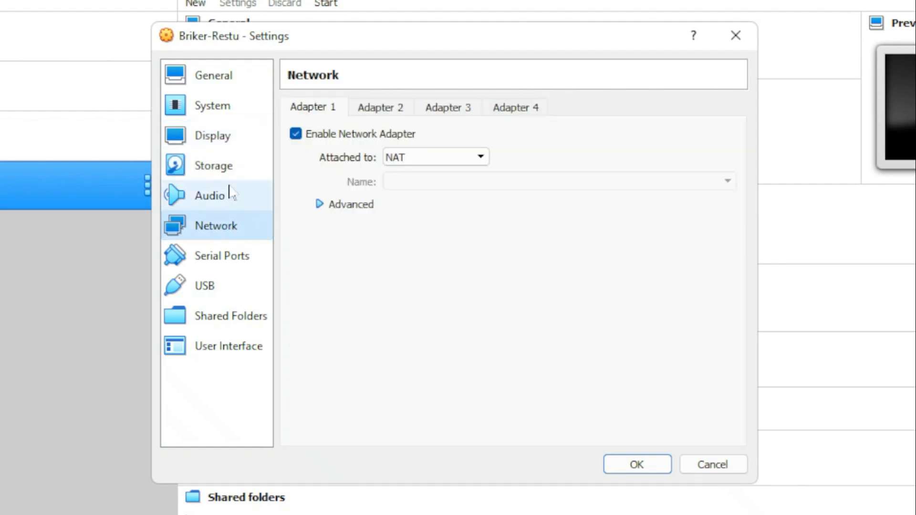
click(227, 178)
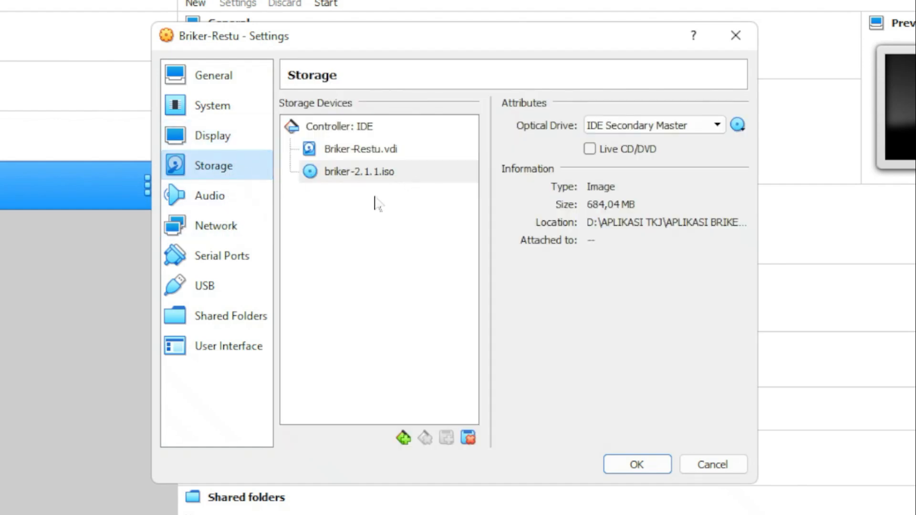
click(231, 227)
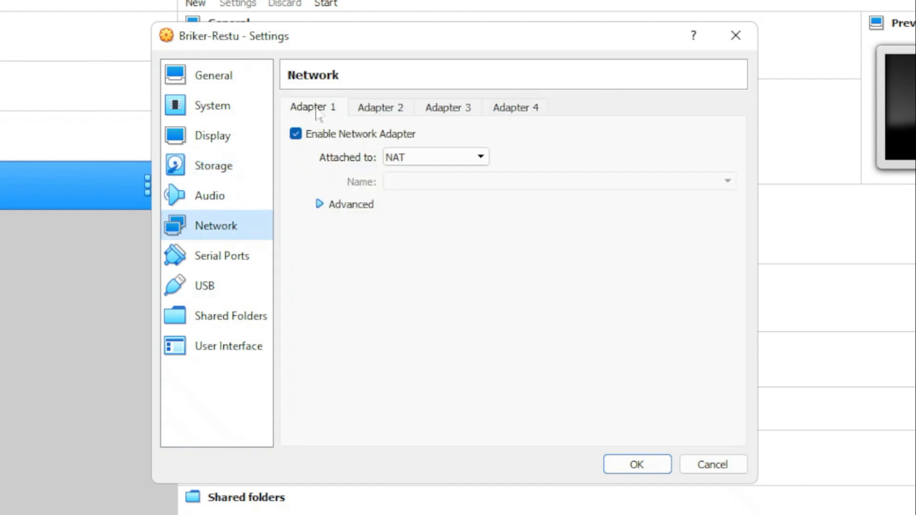
click(296, 136)
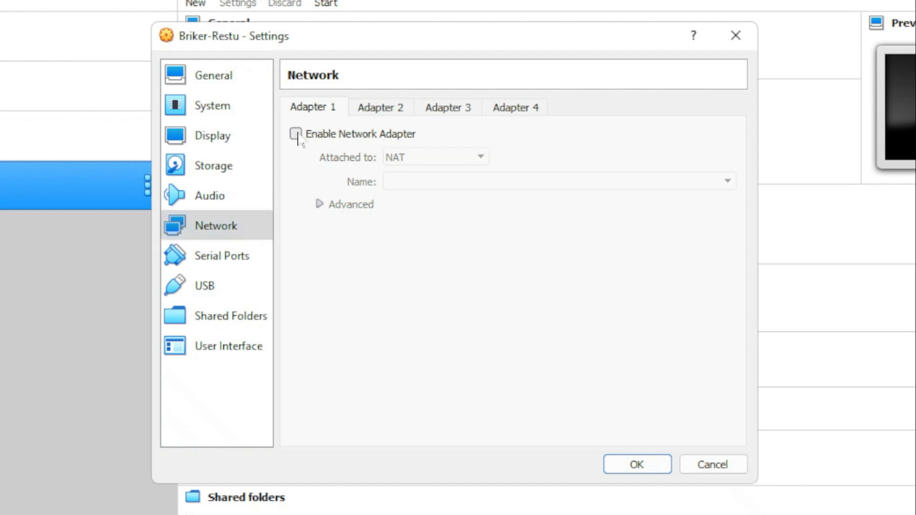
click(298, 137)
click(432, 158)
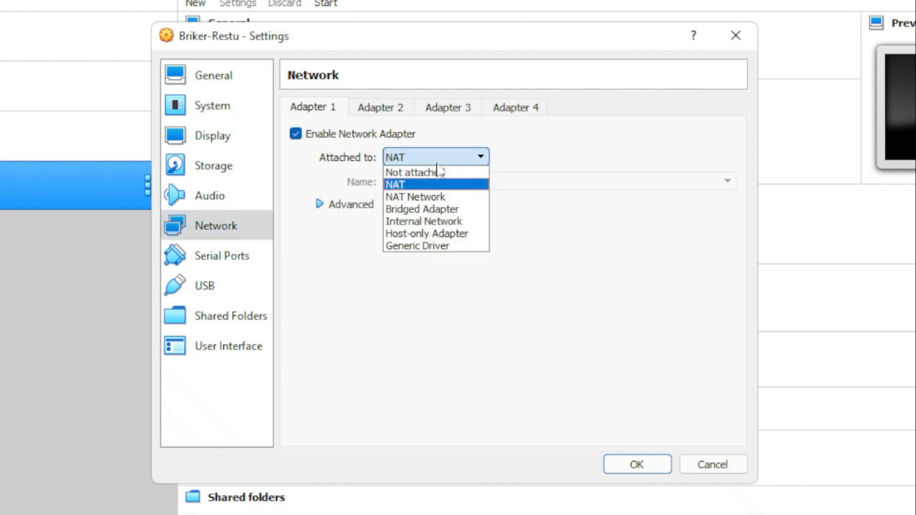
click(457, 210)
click(609, 185)
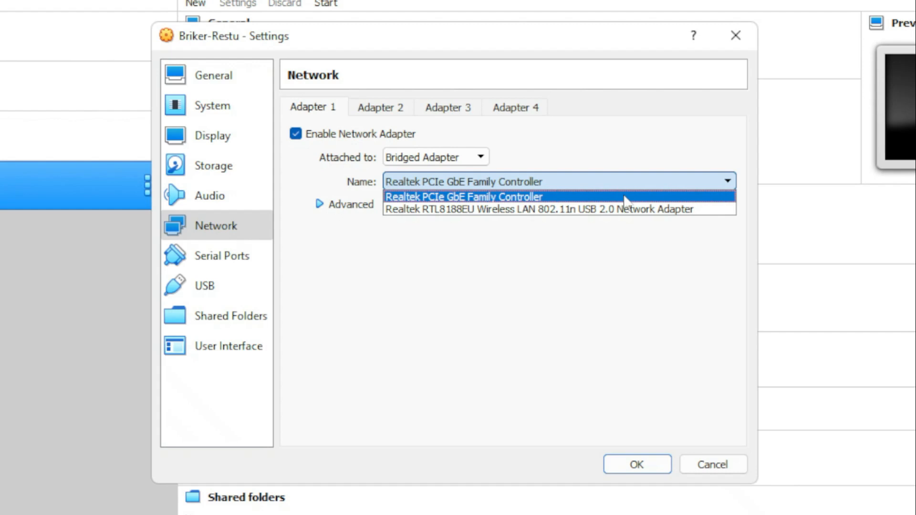
click(561, 197)
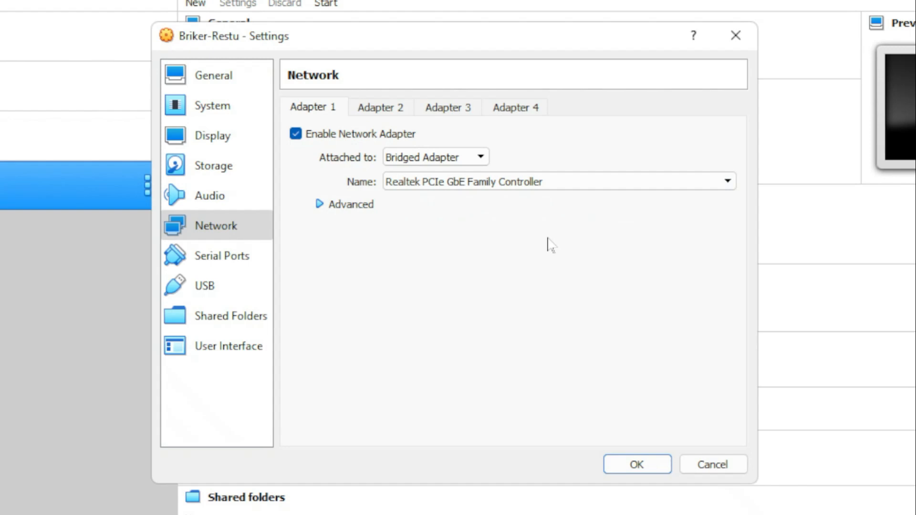
- Set the adapter's promiscuous mode to Allow All and save the settings
click(323, 205)
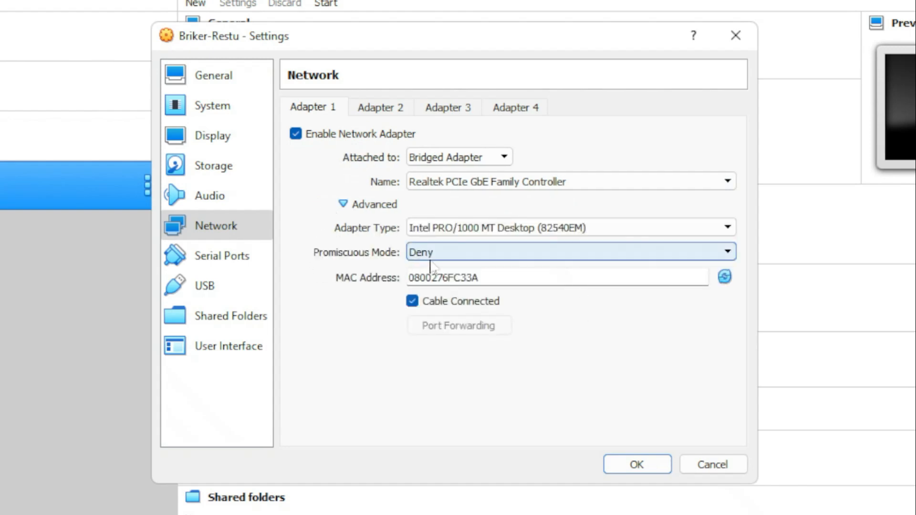
click(444, 253)
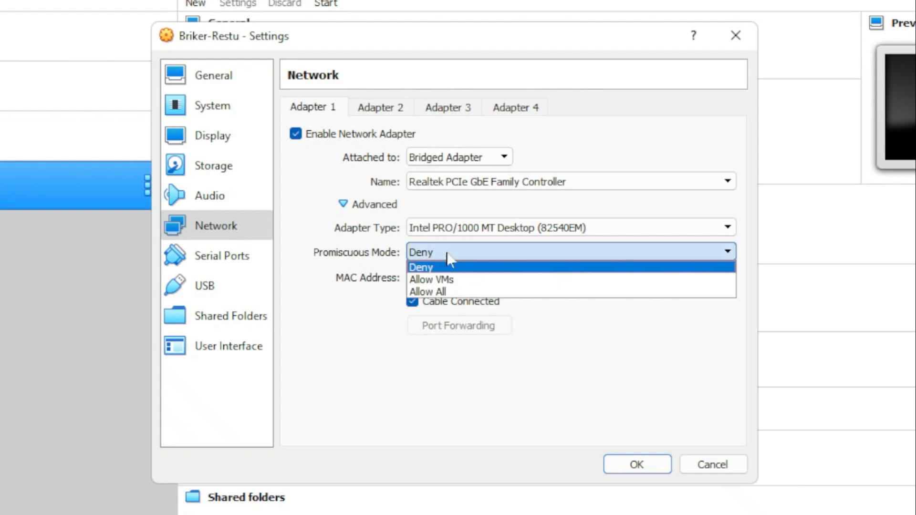
click(450, 293)
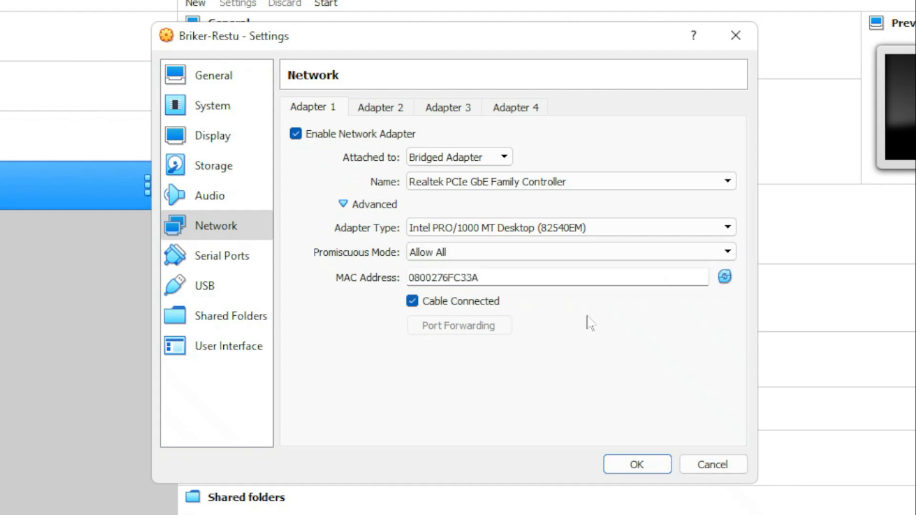
click(637, 466)
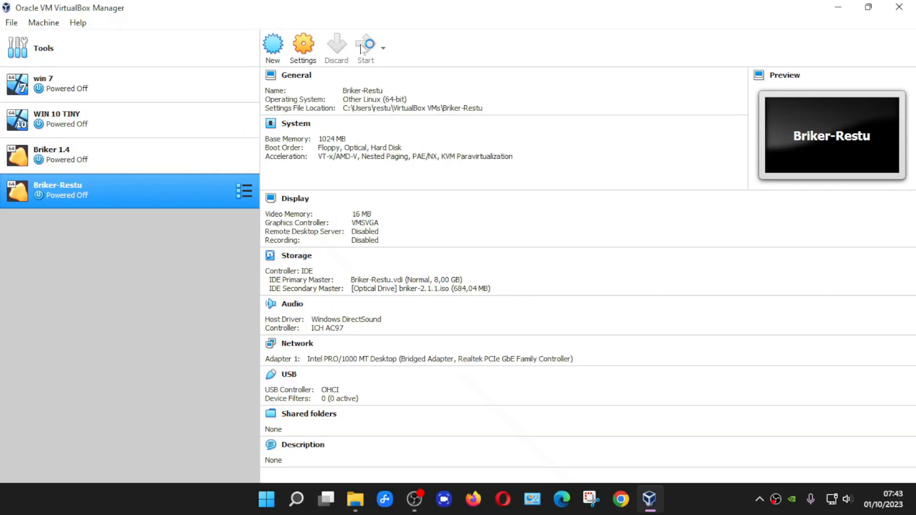
- Start the Briker-Restu VM and enlarge its window to fill the screen
click(326, 2)
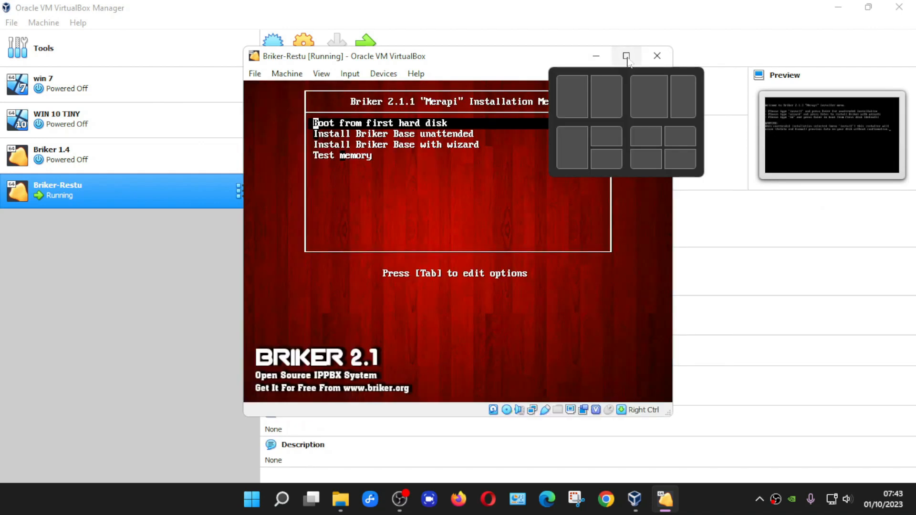
click(626, 56)
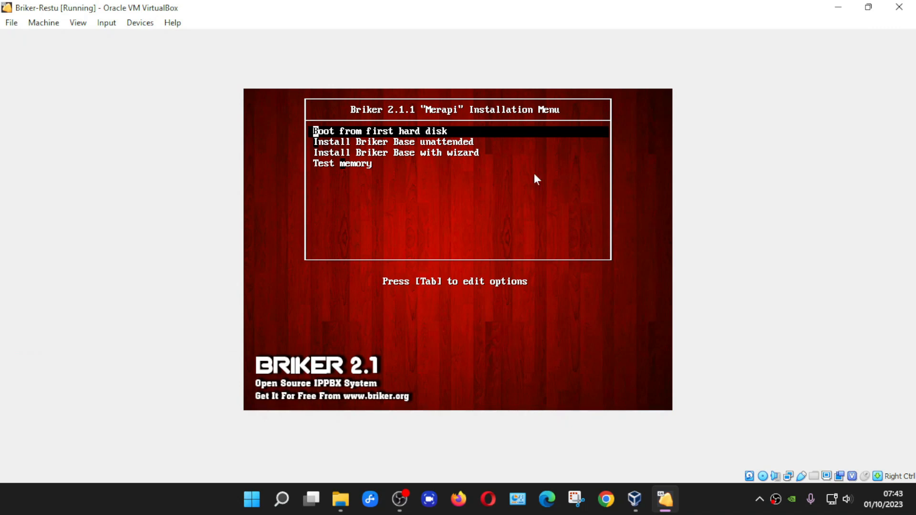
click(468, 153)
key(Control_R)
- Choose 'Install Briker Base with wizard' from the boot menu
key(Down)
key(Down)
key(Down)
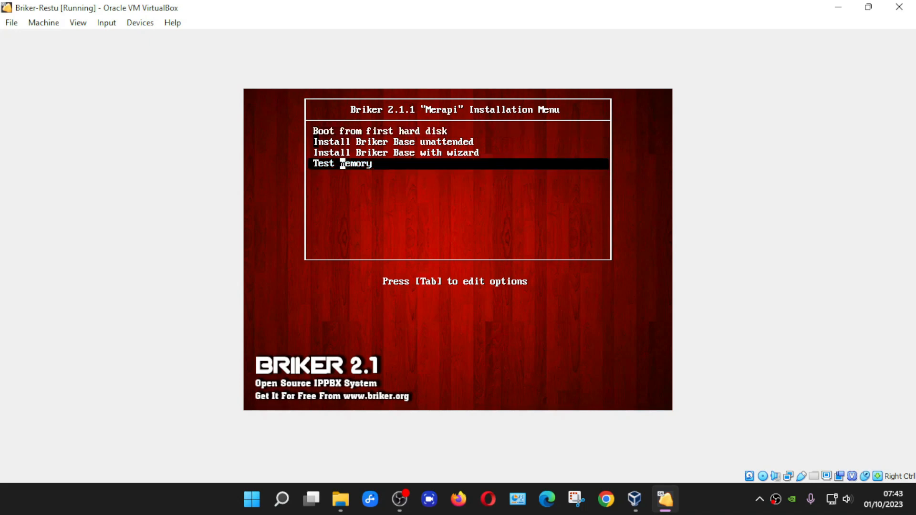
key(Up)
key(Up)
key(Up)
key(Down)
key(Down)
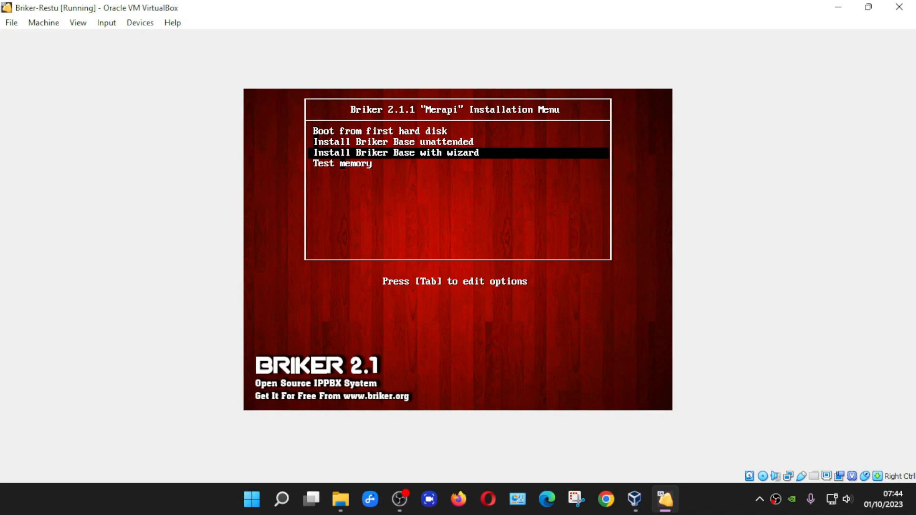
key(Return)
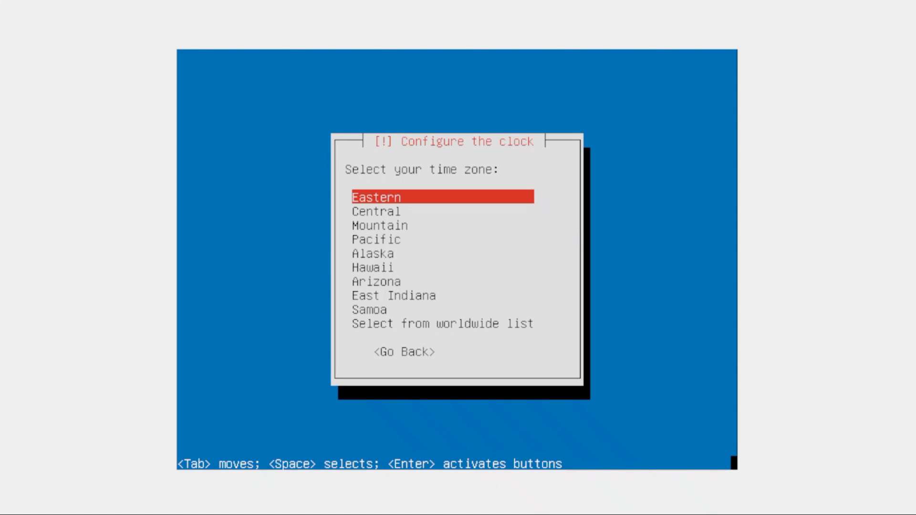
- Choose 'Select from worldwide list' for the clock time zone
key(Down)
key(Down)
key(Down)
key(Down)
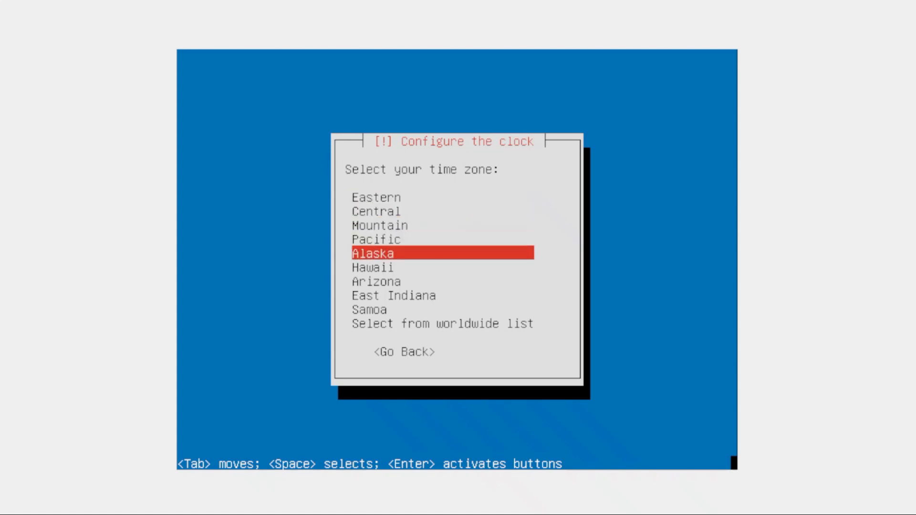
key(Down)
key(Down)
key(Down)
key(Down)
key(Down)
key(Up)
key(Up)
key(Up)
key(Up)
key(Up)
key(Up)
key(Up)
key(Up)
key(Up)
key(Down)
key(Down)
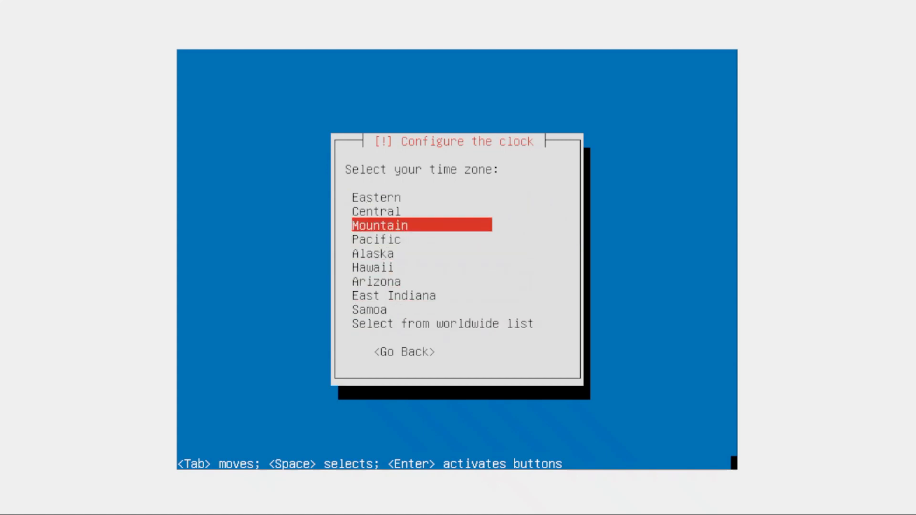
key(End)
key(Up)
key(Down)
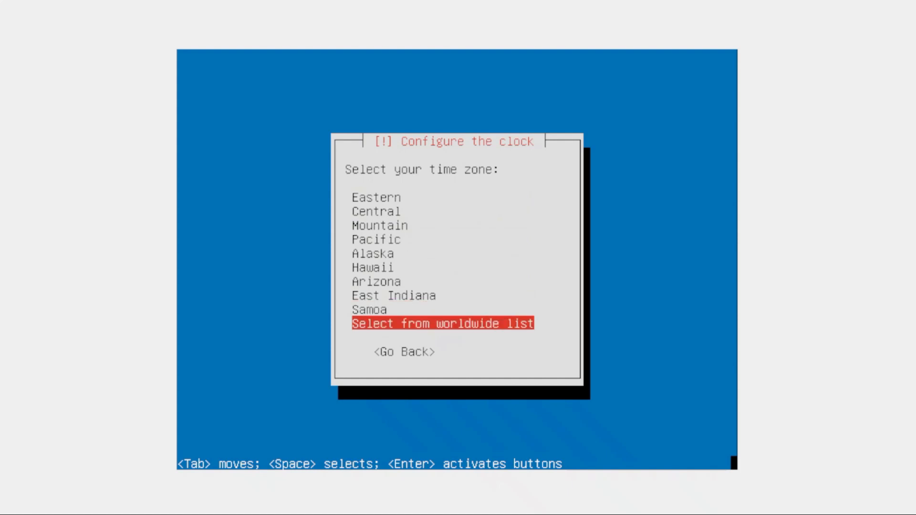
key(Return)
- Pick Jakarta from the Asia time zones
key(Down)
key(Down)
key(Down)
key(Down)
key(Down)
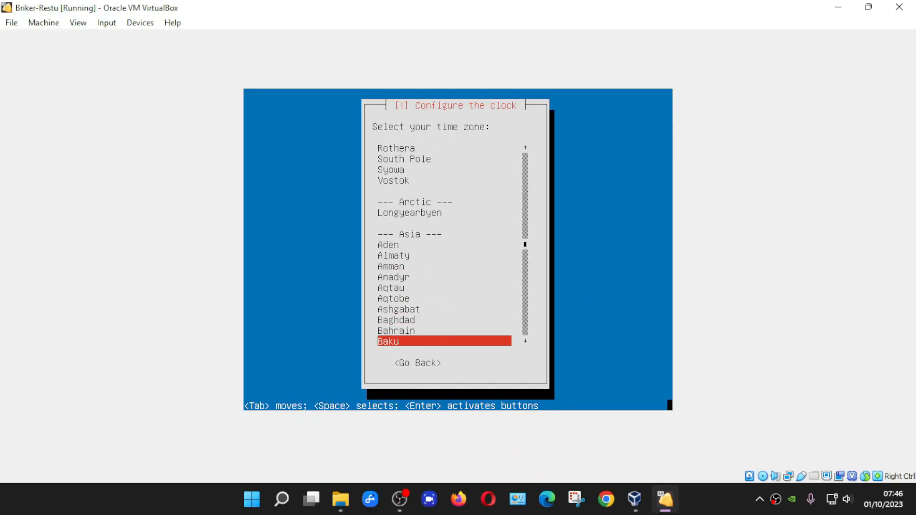
key(Down)
key(Down)
key(Down)
key(Down)
key(Down)
key(Down)
key(Down)
key(Down)
key(Down)
key(Down)
key(Down)
key(Down)
key(Down)
key(Down)
key(Down)
key(Down)
key(Down)
key(Down)
key(Down)
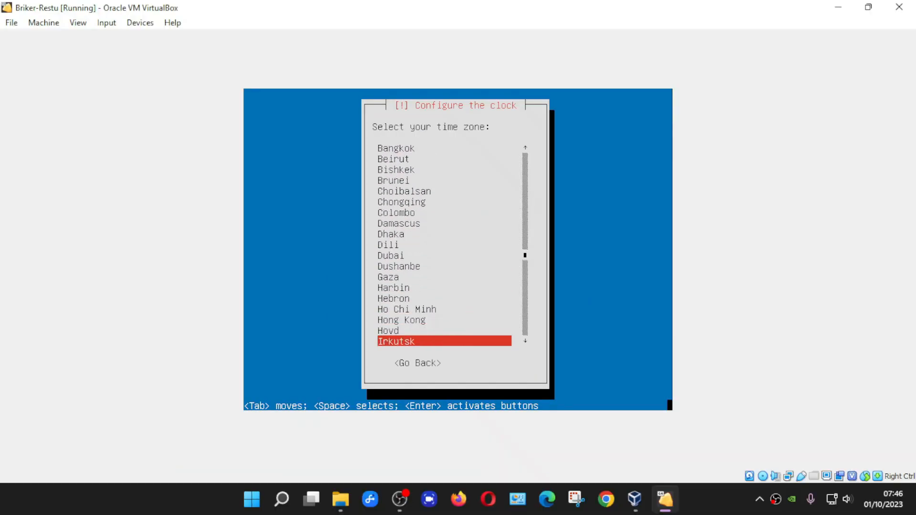
key(Down)
key(Down)
key(Down)
key(Down)
key(Down)
key(Down)
key(Down)
key(Down)
key(Down)
key(Down)
key(Up)
key(Up)
key(Up)
key(Up)
key(Up)
key(Up)
key(Up)
key(Up)
key(Up)
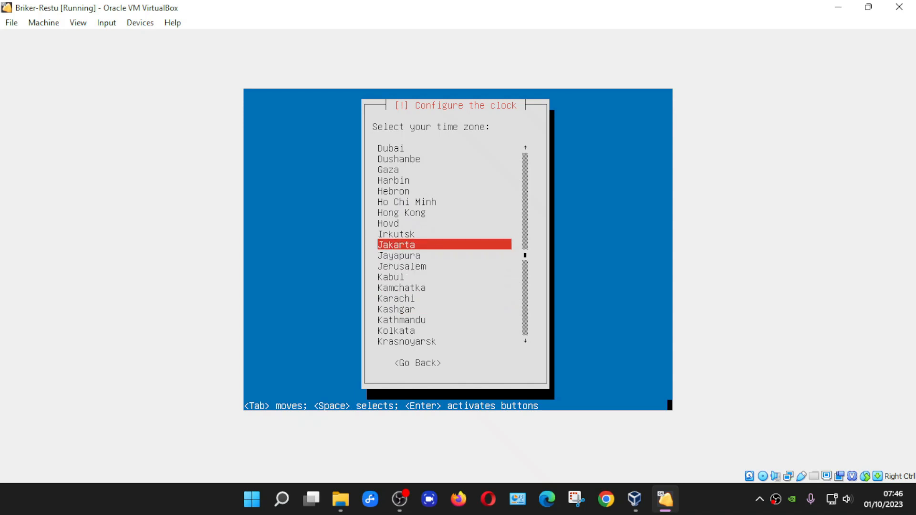
key(Return)
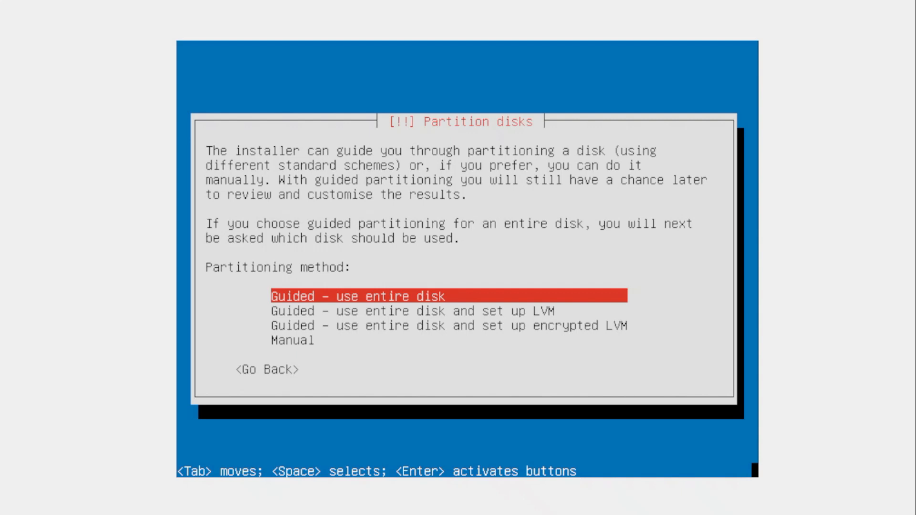
- Guided-partition the entire 8.6 GB SCSI1 disk and write the ext4 and swap changes
key(Return)
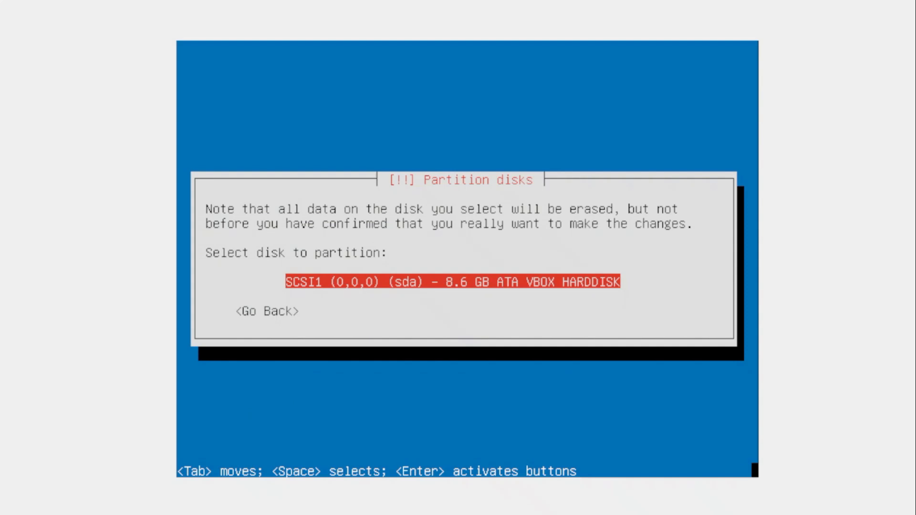
key(Return)
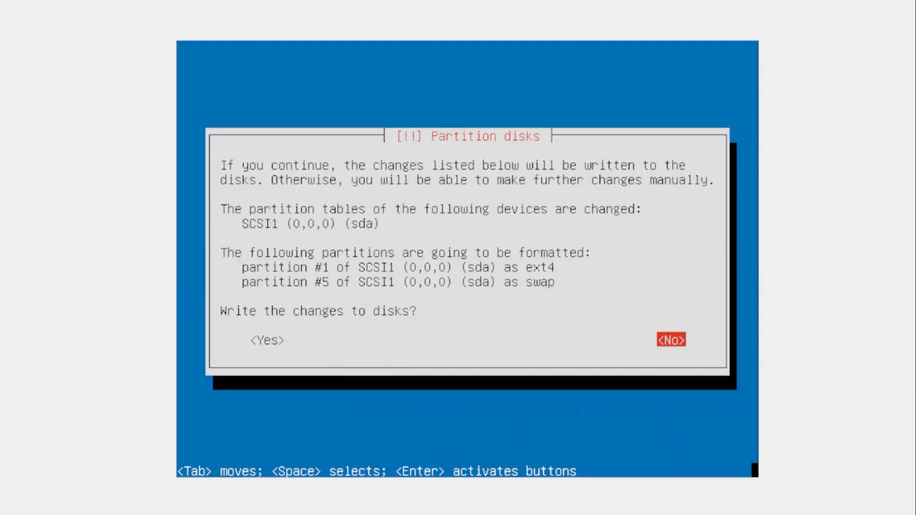
key(Tab)
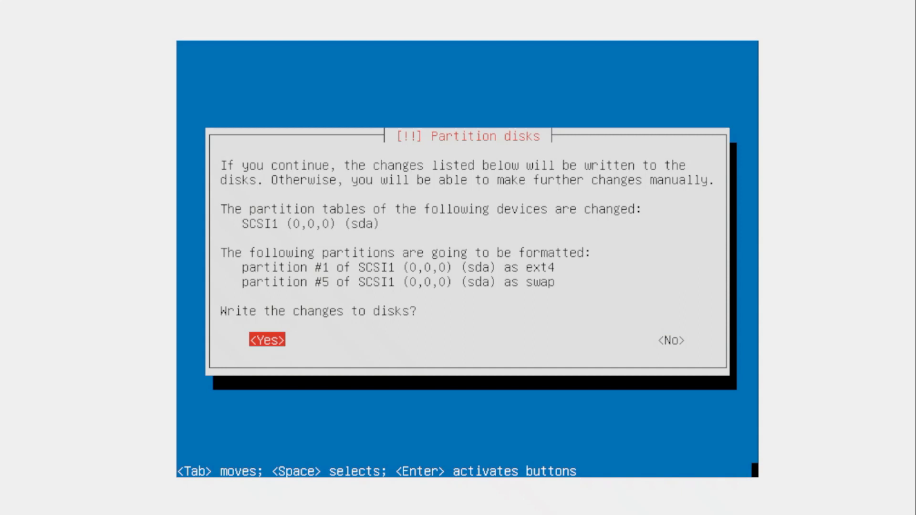
key(Return)
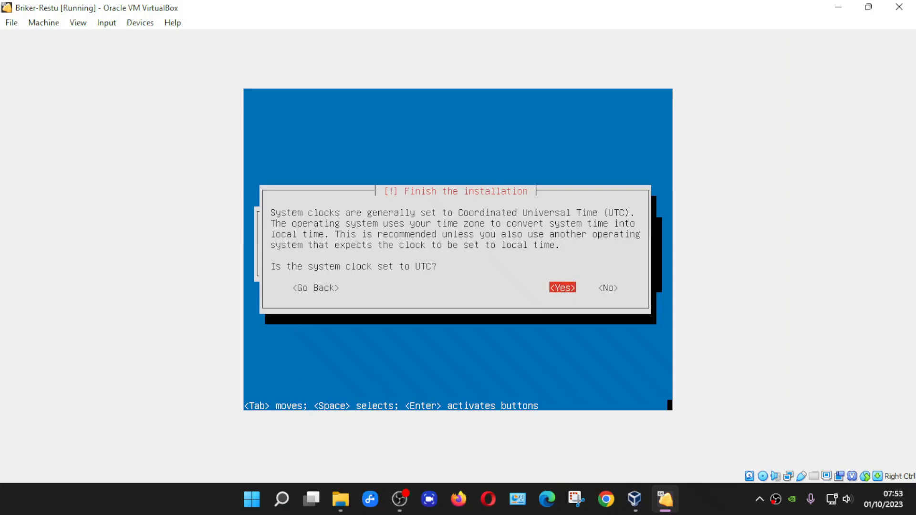
- Answer Yes to keeping the system clock on UTC
key(Return)
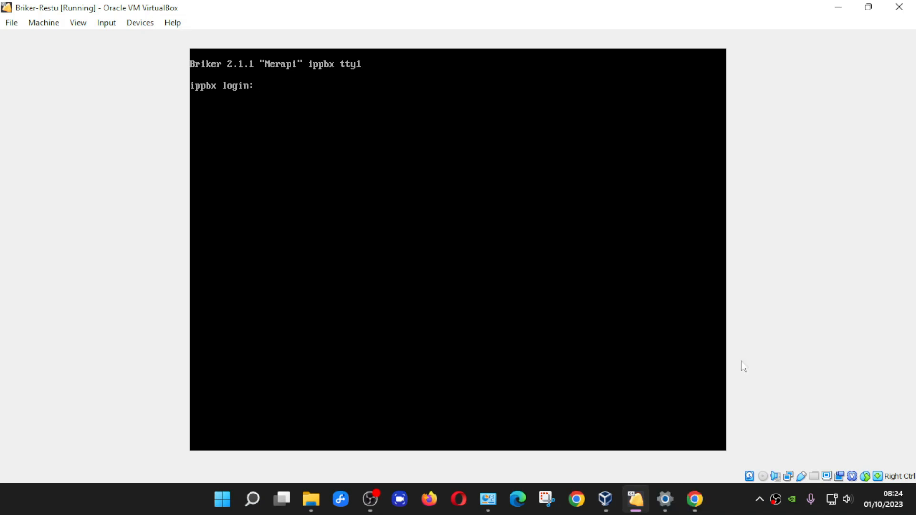
- Log in to the ippbx console as root and run ip a, showing eth0 at 192.168.2.2/24
text(root)
key(Return)
key(Return)
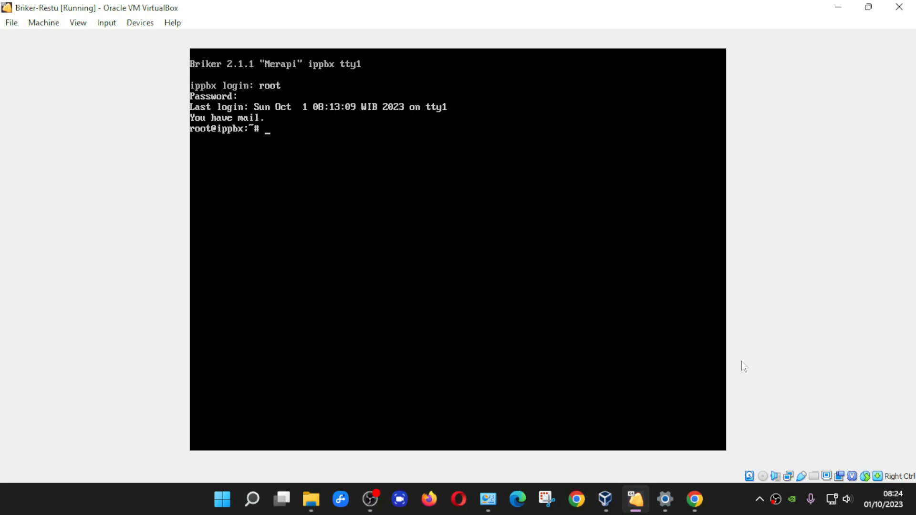
text(ip a)
key(Return)
- Enter the command vi /etc/network/interfaces at the prompt
key(Up)
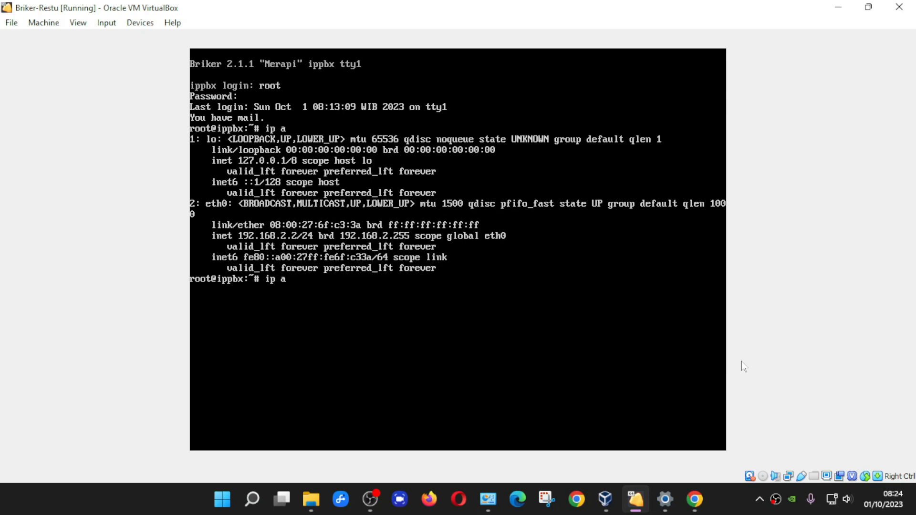
key(BackSpace)
key(BackSpace)
key(BackSpace)
key(BackSpace)
text(vi /etc/network/inter)
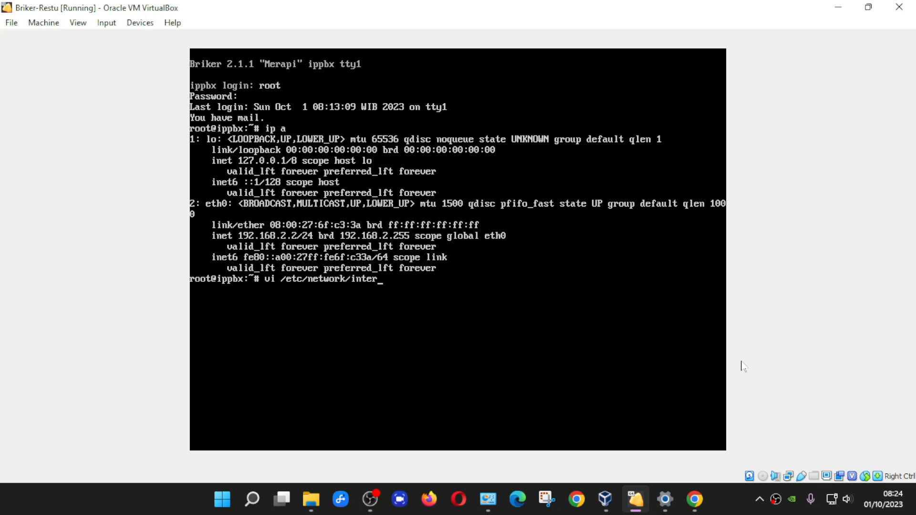
text(faces)
- Open /etc/network/interfaces in vi and change eth0's address and network from 192.168.2.x to 192.168.1.x
key(Return)
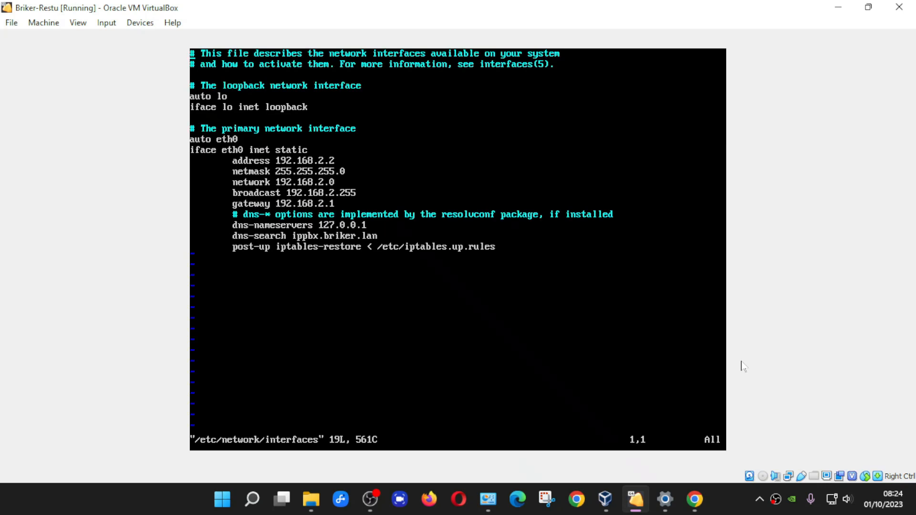
key(Down)
key(Down)
key(Down)
key(Right)
key(Right)
key(Right)
key(Right)
key(Right)
key(Right)
key(Right)
key(Right)
key(Right)
key(Right)
key(Right)
key(Right)
key(Down)
key(Down)
key(Down)
key(Down)
key(Down)
key(Down)
key(Down)
key(Down)
key(Down)
key(Down)
key(Down)
key(Up)
key(Up)
key(Up)
key(Up)
key(Up)
key(Up)
key(Up)
key(Right)
key(Right)
key(Right)
key(Right)
key(Right)
key(Right)
key(Right)
key(Right)
key(Right)
key(Right)
key(Right)
key(Right)
key(i)
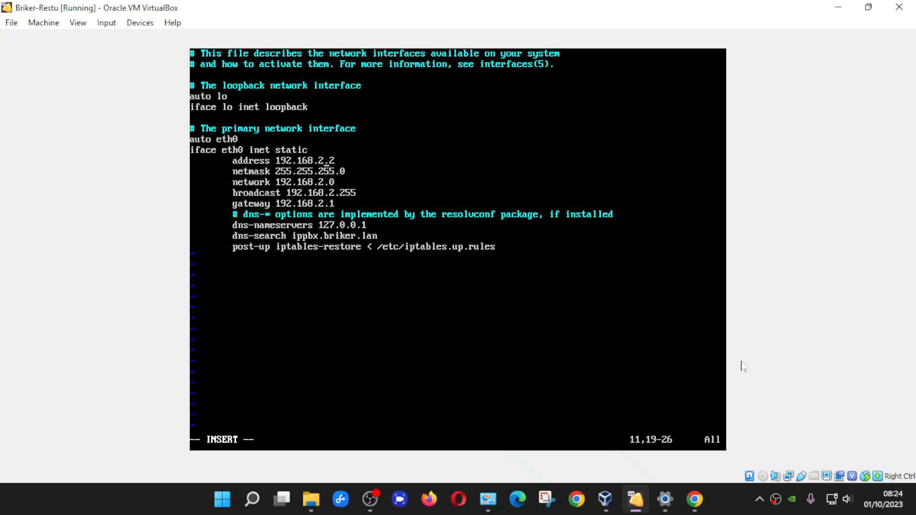
key(BackSpace)
text(1)
key(Down)
key(Down)
key(BackSpace)
text(1)
- Change the broadcast and gateway to 192.168.1.x and save the file with :wq!
key(Down)
key(Right)
key(Right)
key(BackSpace)
text(1)
key(Down)
key(Left)
key(Left)
key(BackSpace)
text(1)
key(Escape)
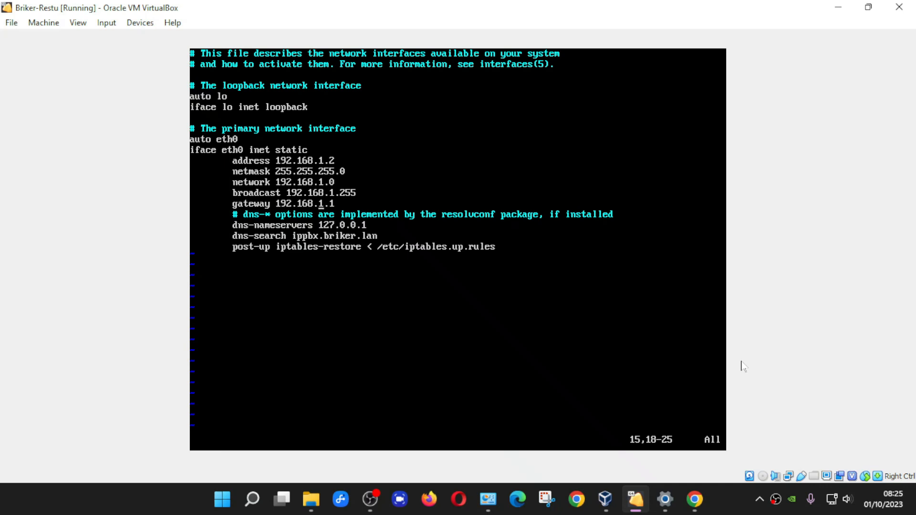
text(:wq!)
key(Return)
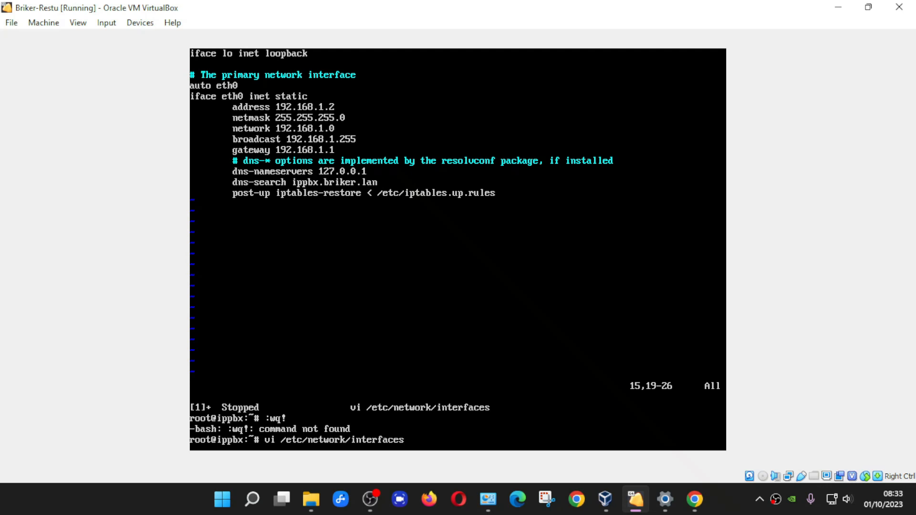
- Run /etc/init.d/networking restart, then verify with ip a that eth0 is 192.168.1.2/24
key(BackSpace)
key(BackSpace)
key(BackSpace)
key(BackSpace)
key(BackSpace)
key(BackSpace)
key(BackSpace)
key(BackSpace)
key(BackSpace)
key(BackSpace)
key(BackSpace)
key(BackSpace)
key(BackSpace)
key(BackSpace)
key(BackSpace)
key(BackSpace)
key(BackSpace)
key(BackSpace)
key(BackSpace)
key(BackSpace)
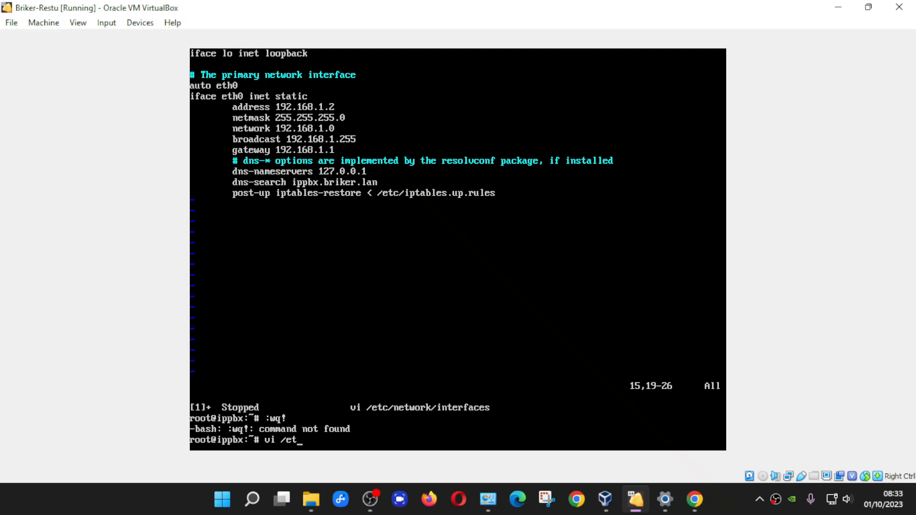
key(BackSpace)
key(BackSpace)
key(BackSpace)
key(BackSpace)
key(BackSpace)
key(BackSpace)
text(tc/init.d/net)
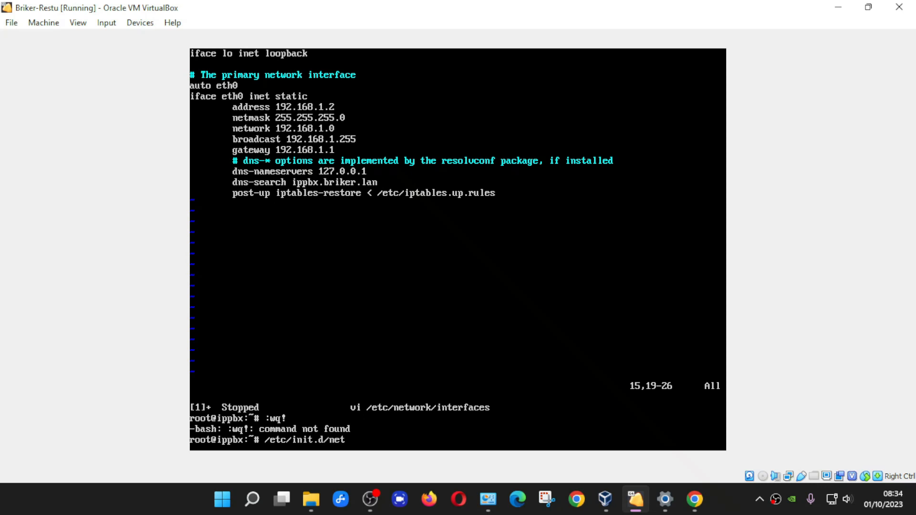
text(working restart)
key(Return)
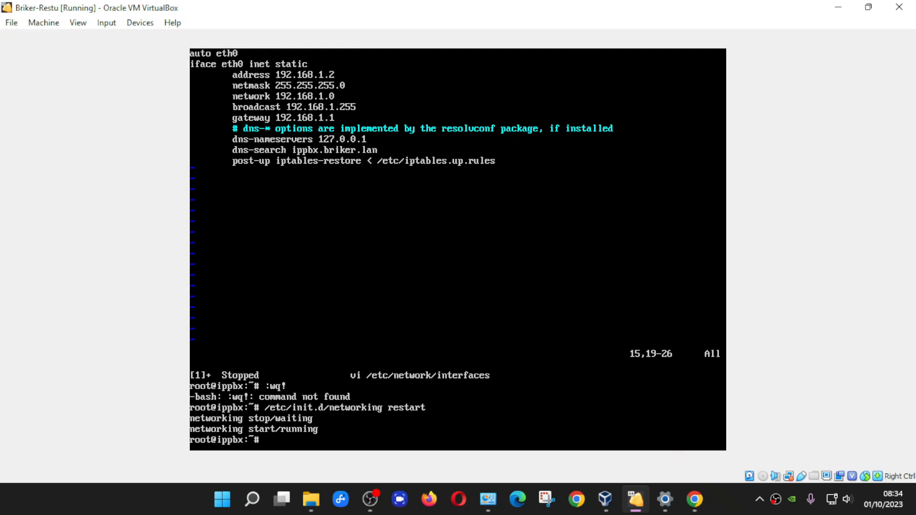
text(ip a)
key(Return)
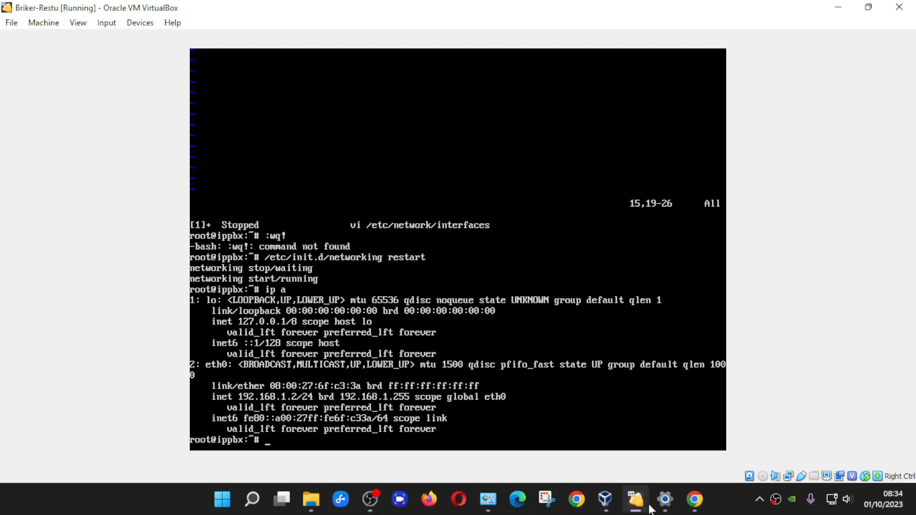
click(692, 507)
click(191, 47)
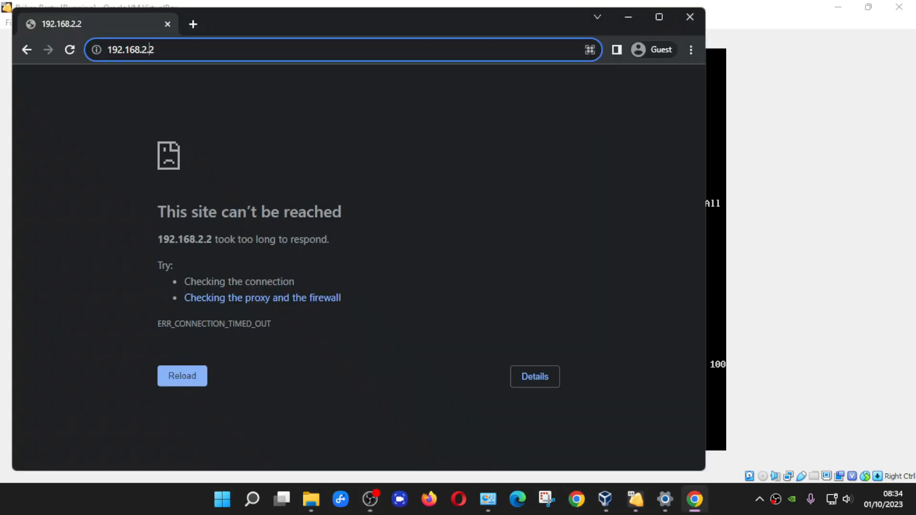
key(Right)
key(BackSpace)
key(BackSpace)
key(BackSpace)
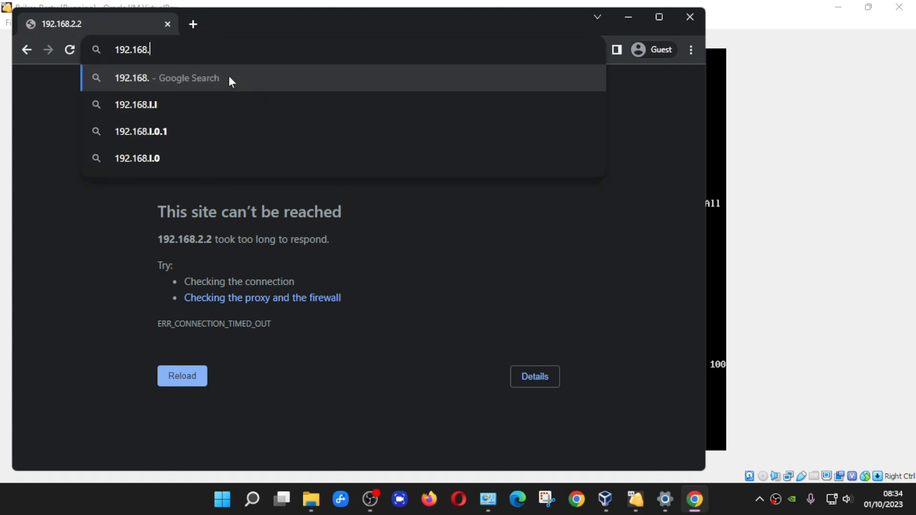
text(1.2)
key(Return)
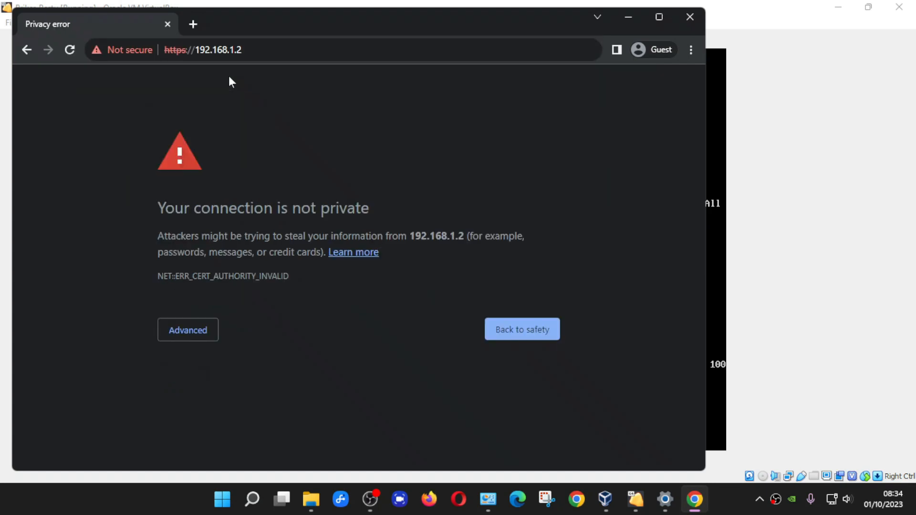
click(196, 334)
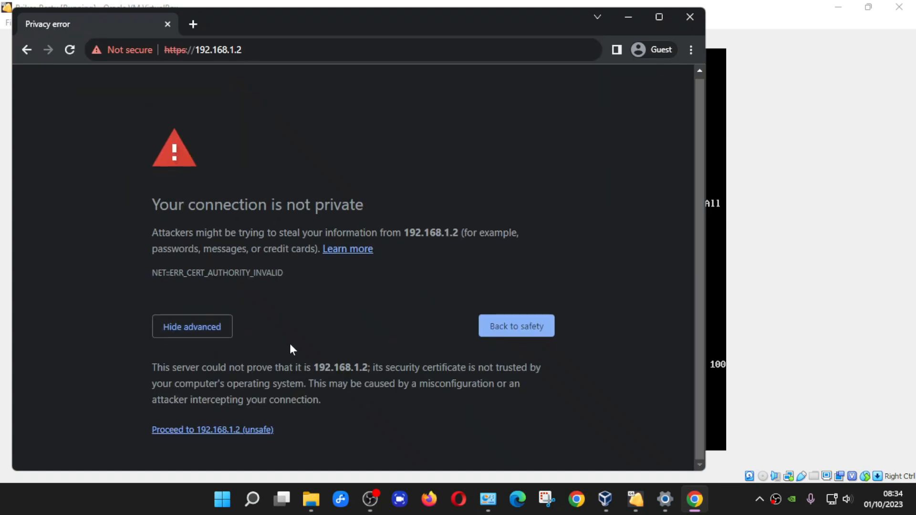
click(250, 431)
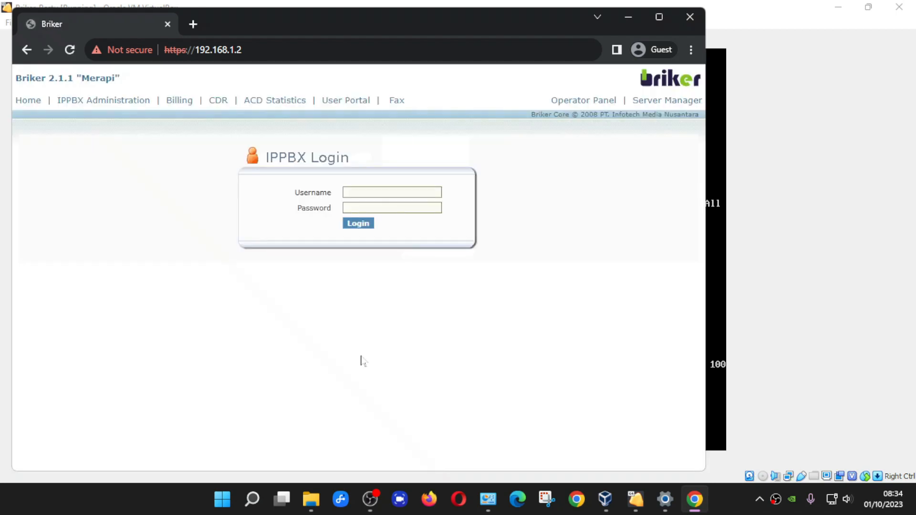
- Maximize Chrome, replace the Briker login tab with a blank new tab, and minimize the browser
click(658, 18)
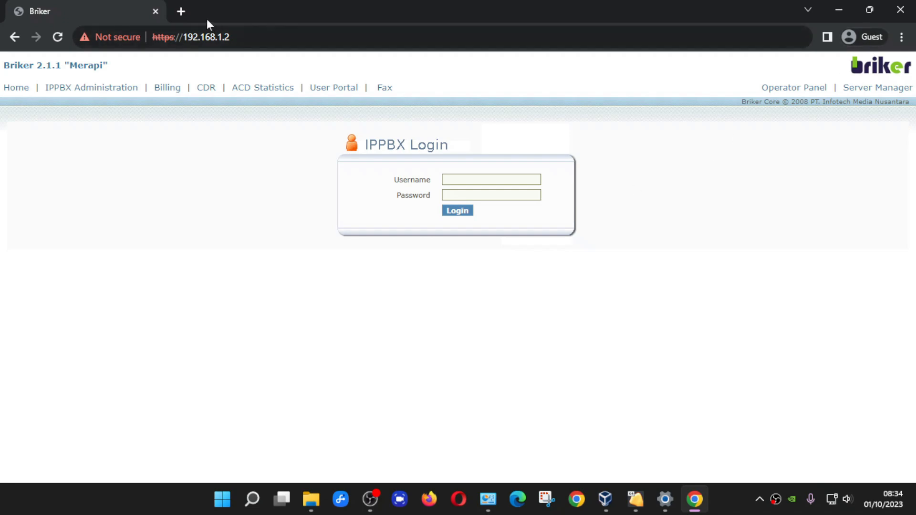
click(181, 10)
click(155, 11)
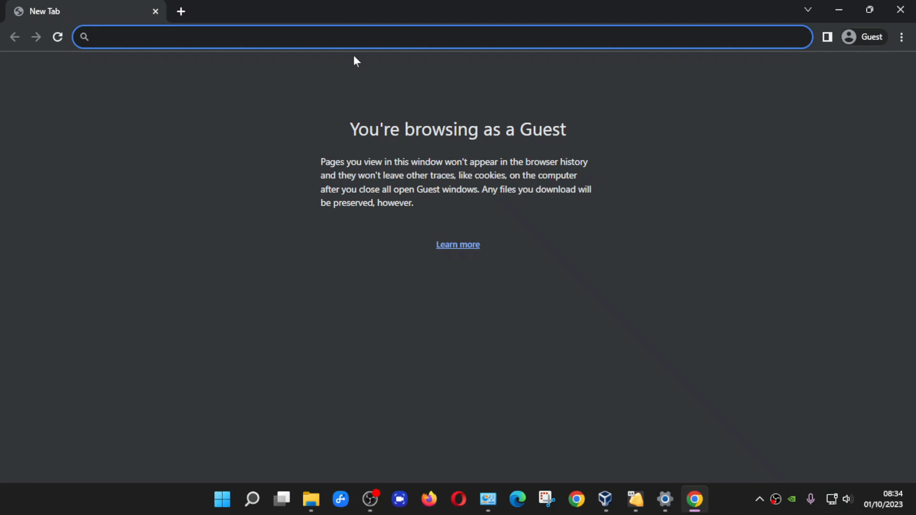
click(840, 10)
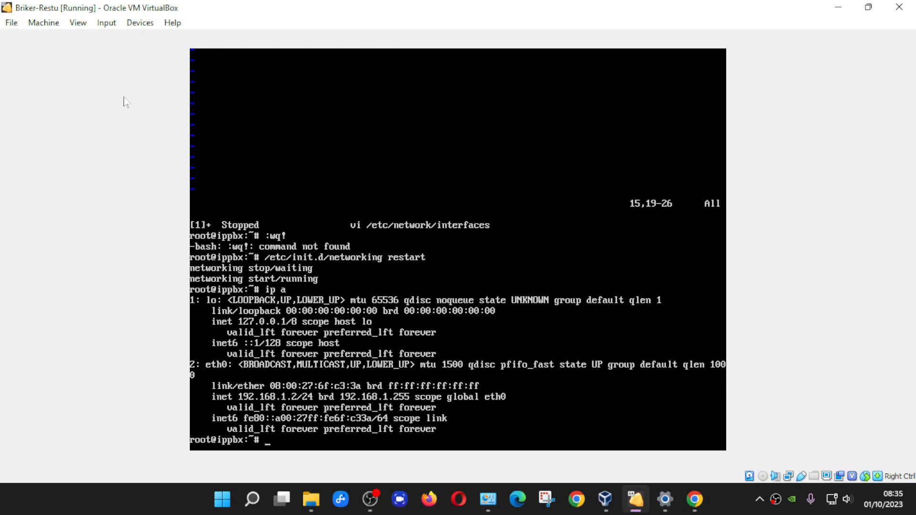
- Reset the Briker-Restu VM from the Machine menu so it reboots to the VirtualBox splash
click(50, 29)
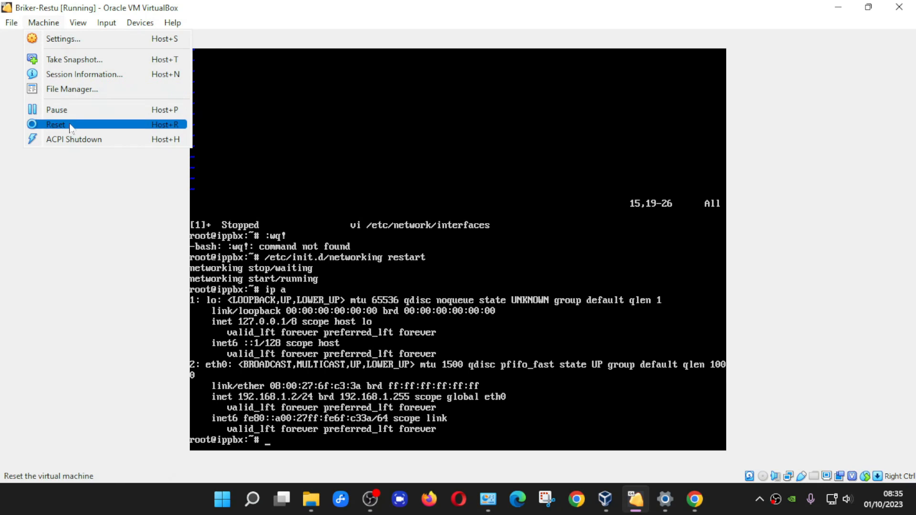
click(735, 235)
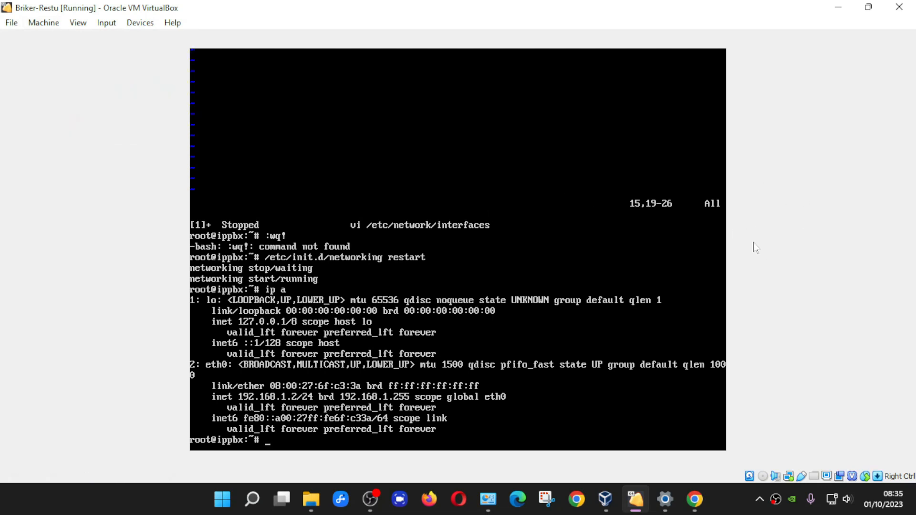
click(47, 26)
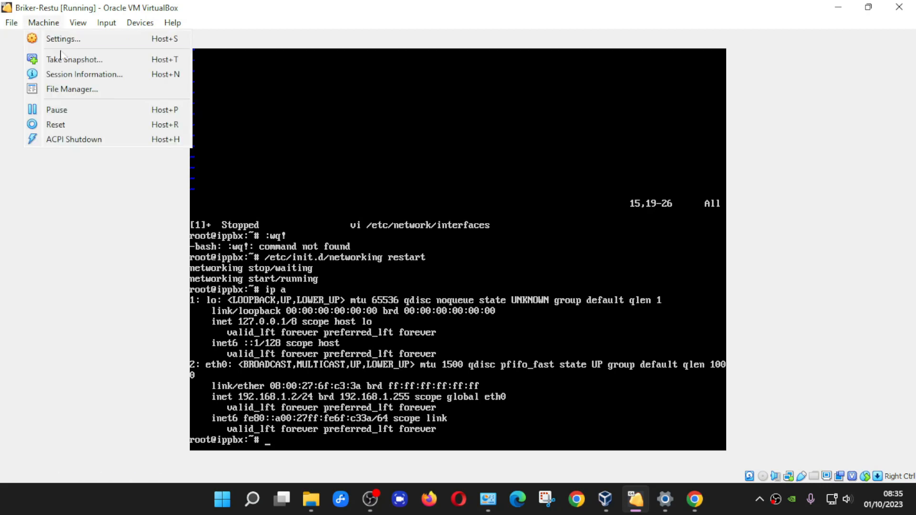
click(56, 124)
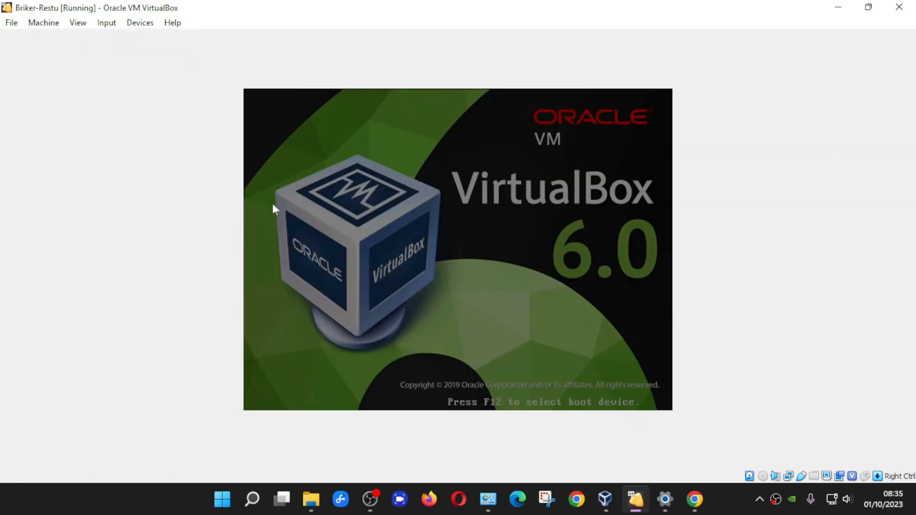